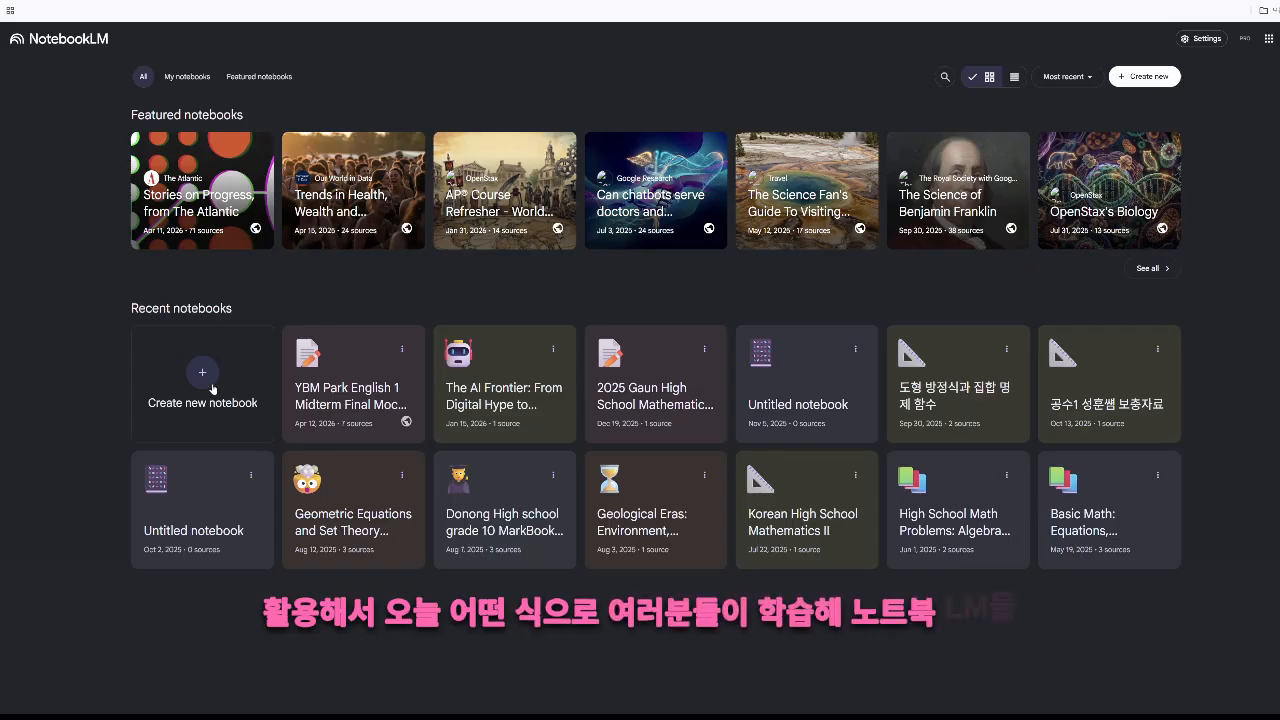
Create a new notebook, dismiss its source-adding dialog without adding anything, and return to the notebook list.
click(211, 382)
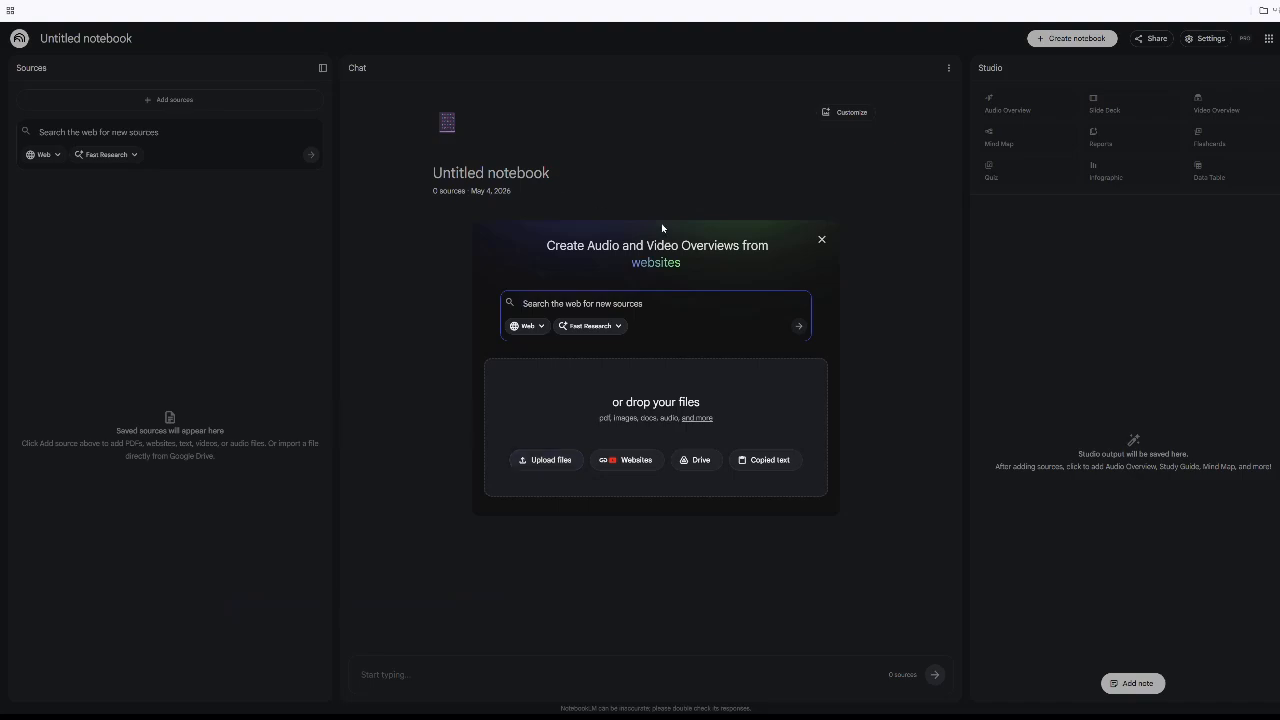
click(822, 240)
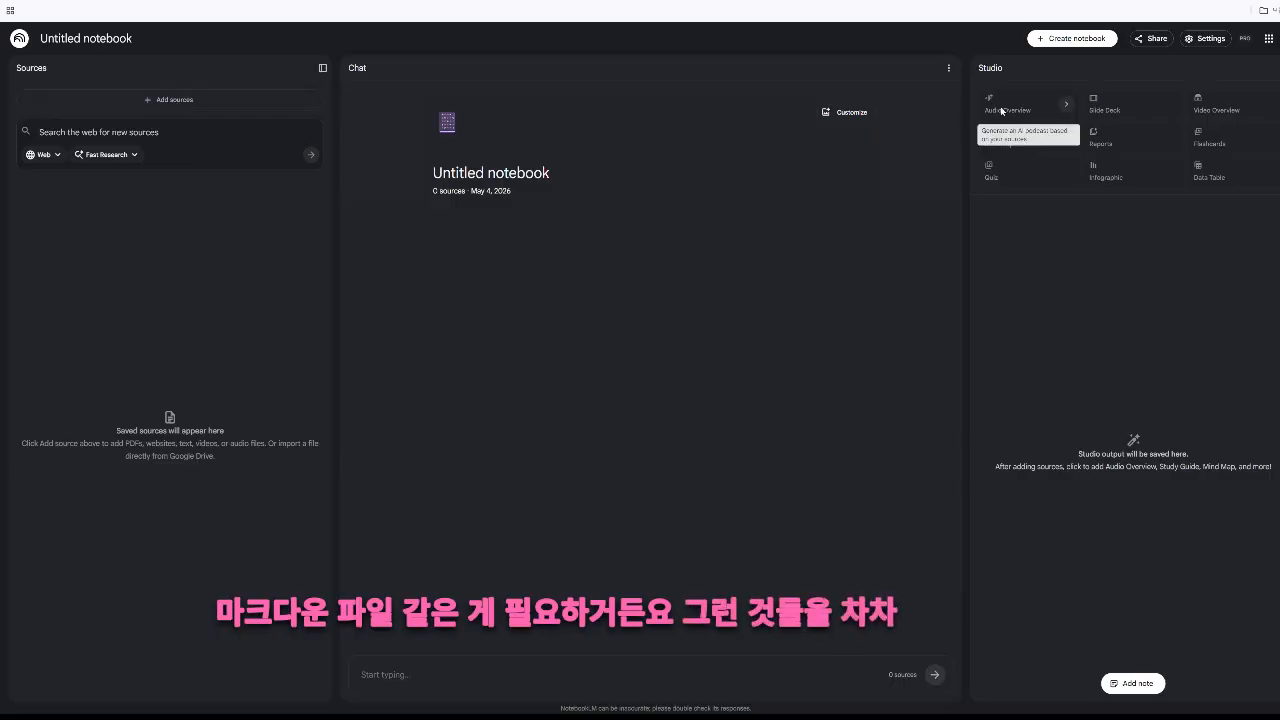
click(19, 40)
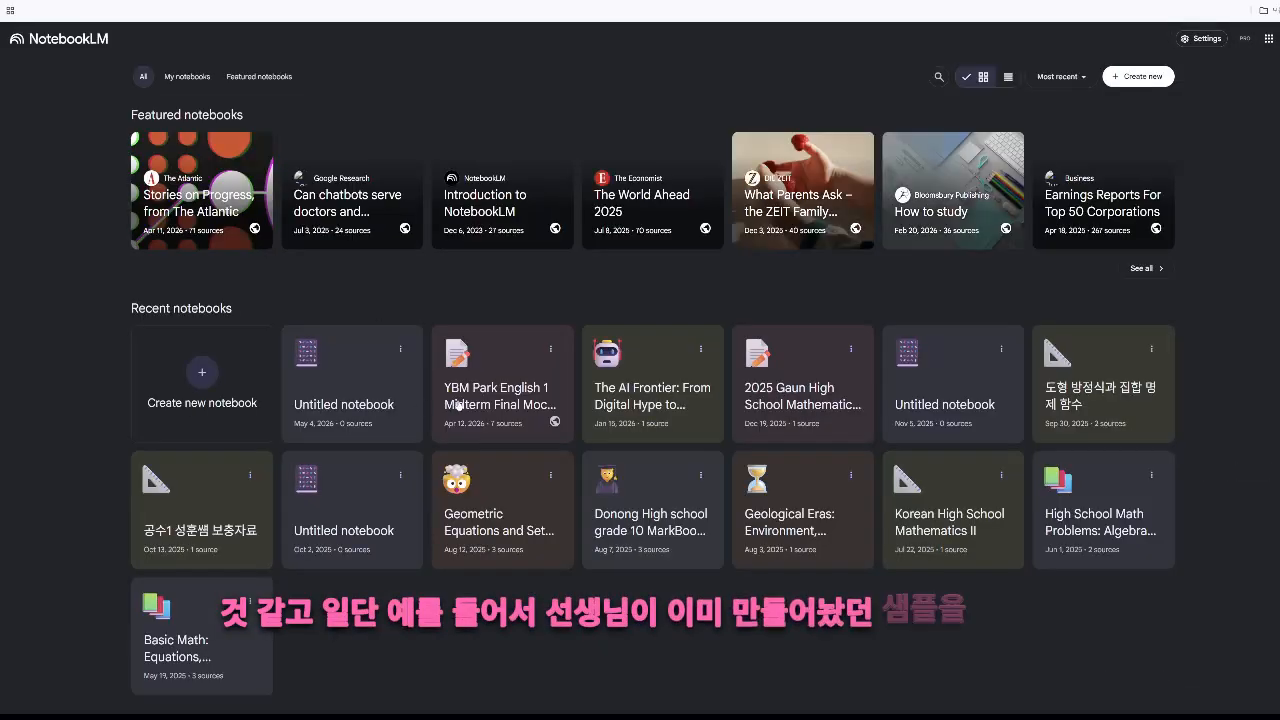
Open the YBM Park English 1 Midterm Final Mock Exam notebook and skim its chat history back towards the earliest replies.
click(499, 386)
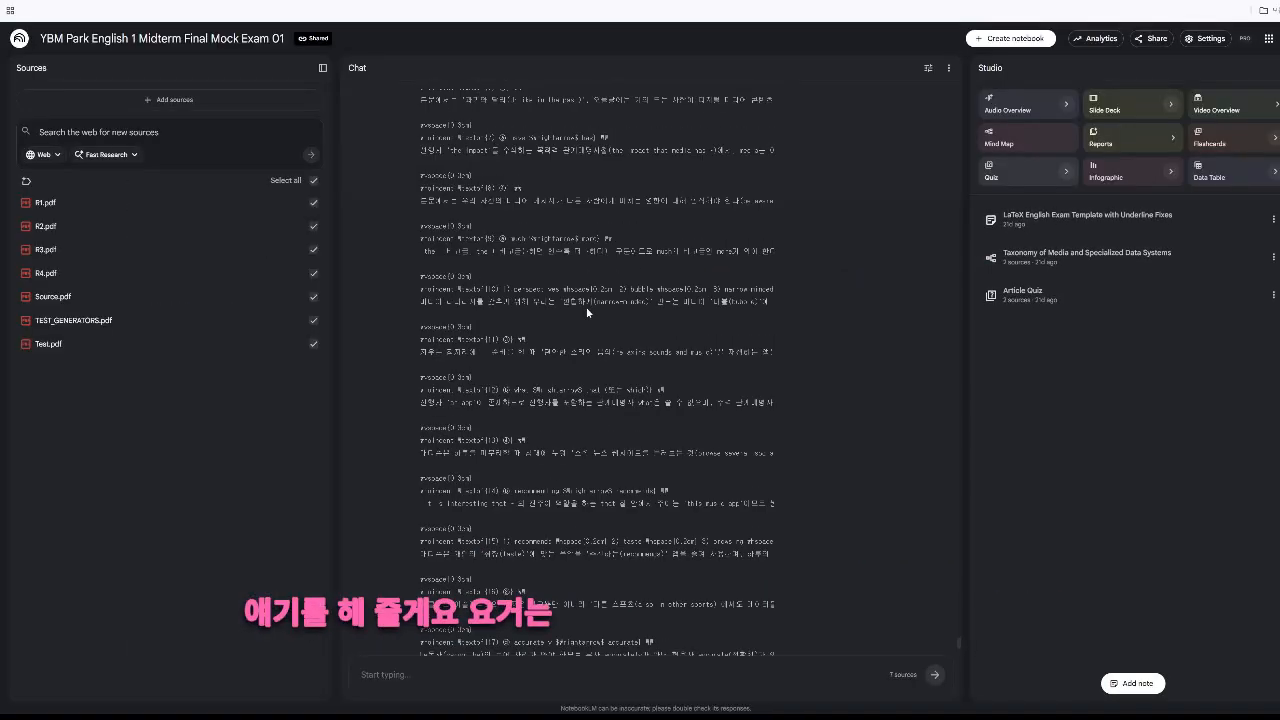
scroll(598, 345, up, 1)
scroll(600, 362, down, 3)
scroll(600, 362, up, 14)
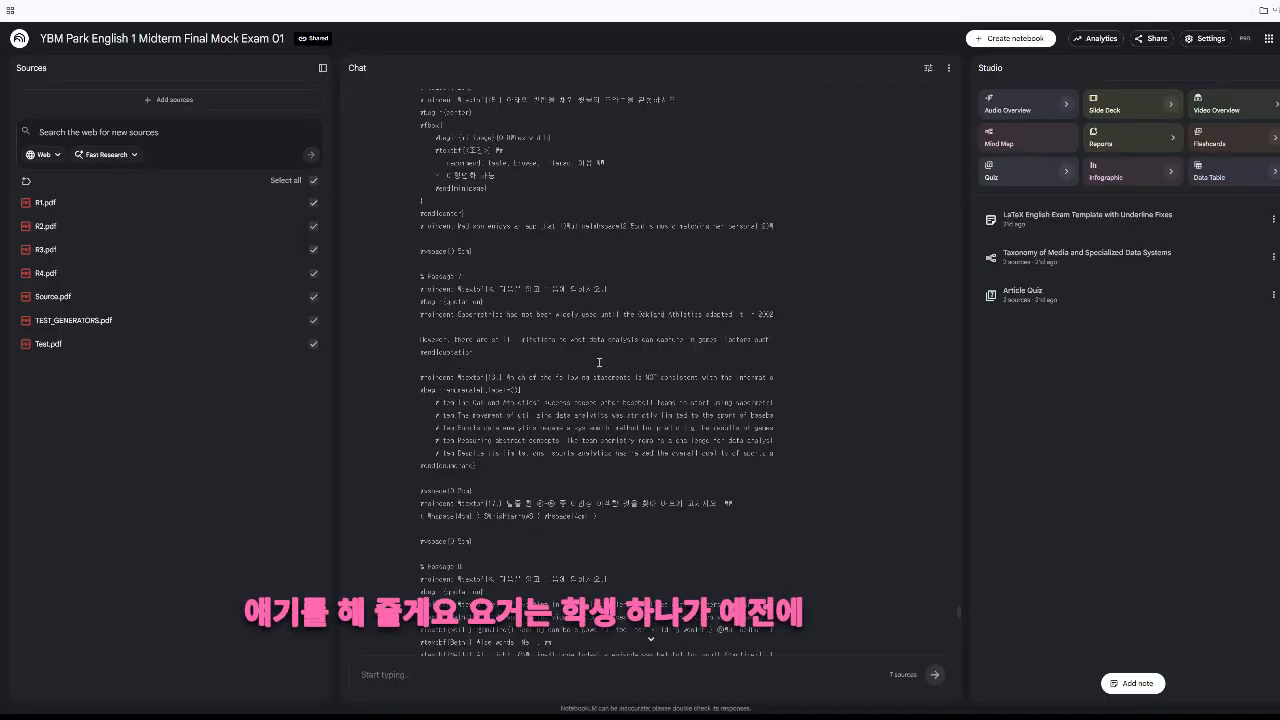
scroll(600, 362, down, 10)
scroll(599, 359, up, 15)
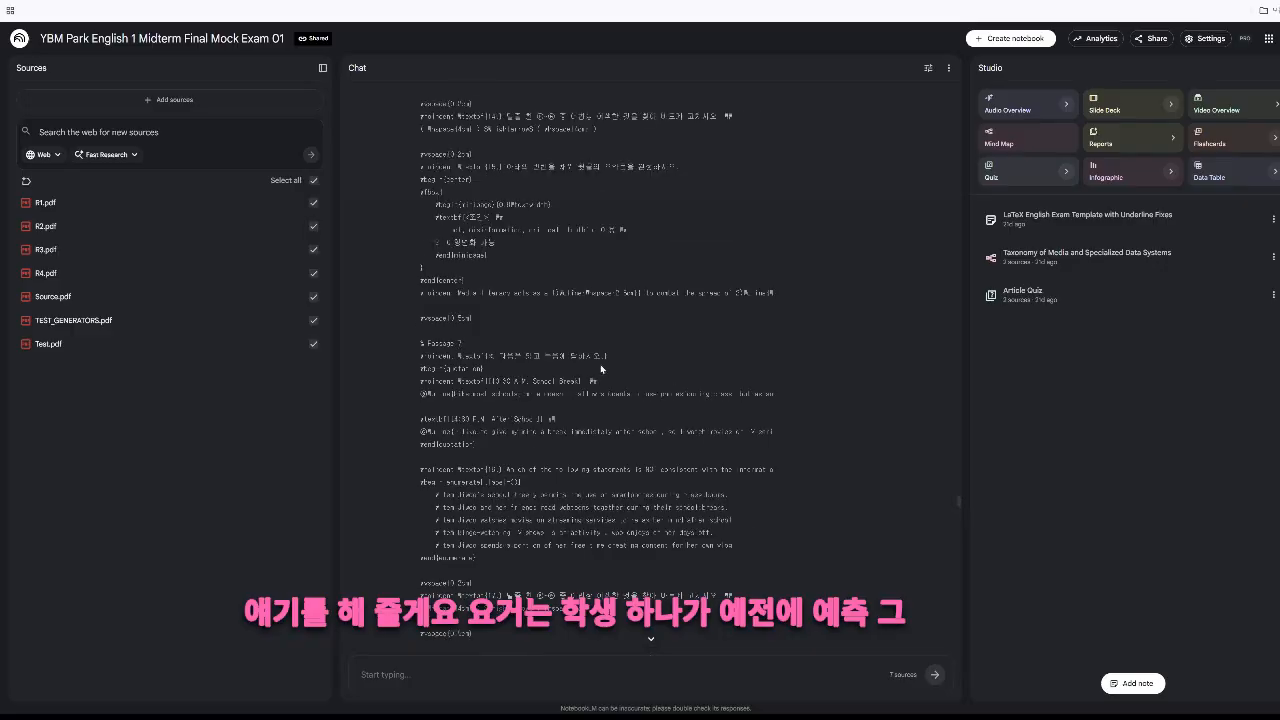
drag(958, 484, 927, 120)
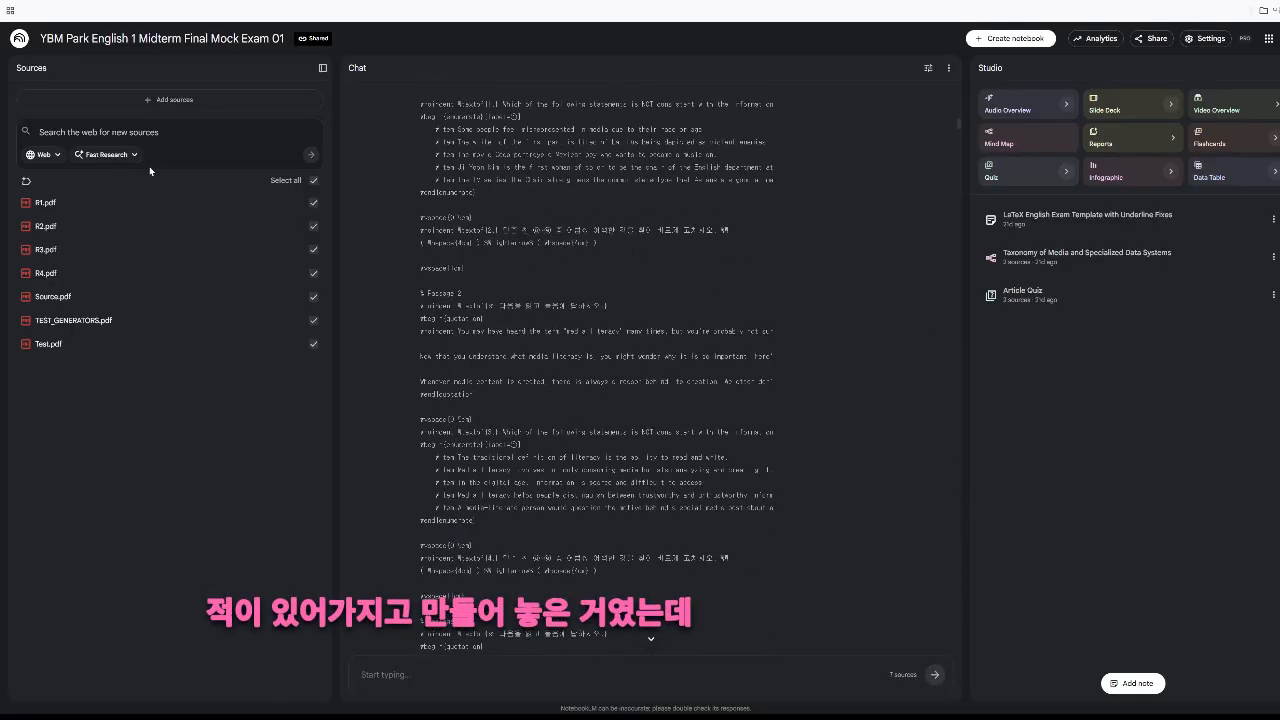
Open the R1.pdf source, look through its mock exam passages and questions, and close it again.
click(94, 205)
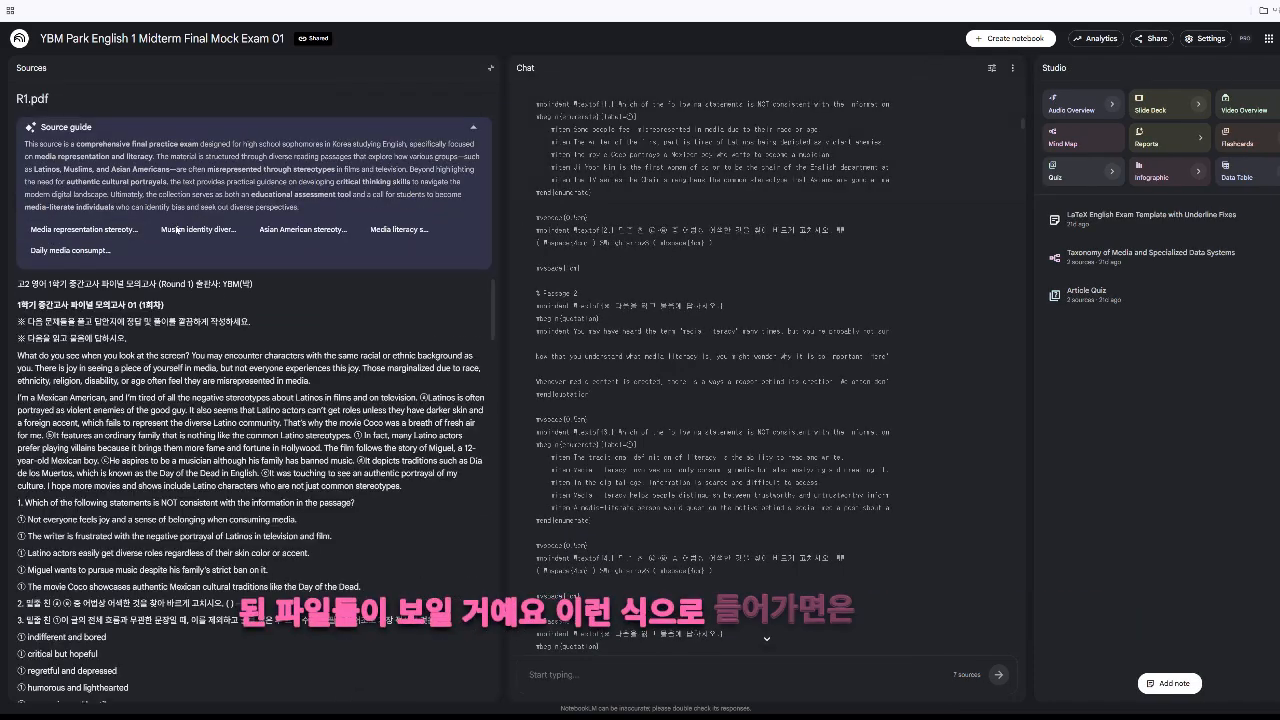
scroll(101, 407, down, 20)
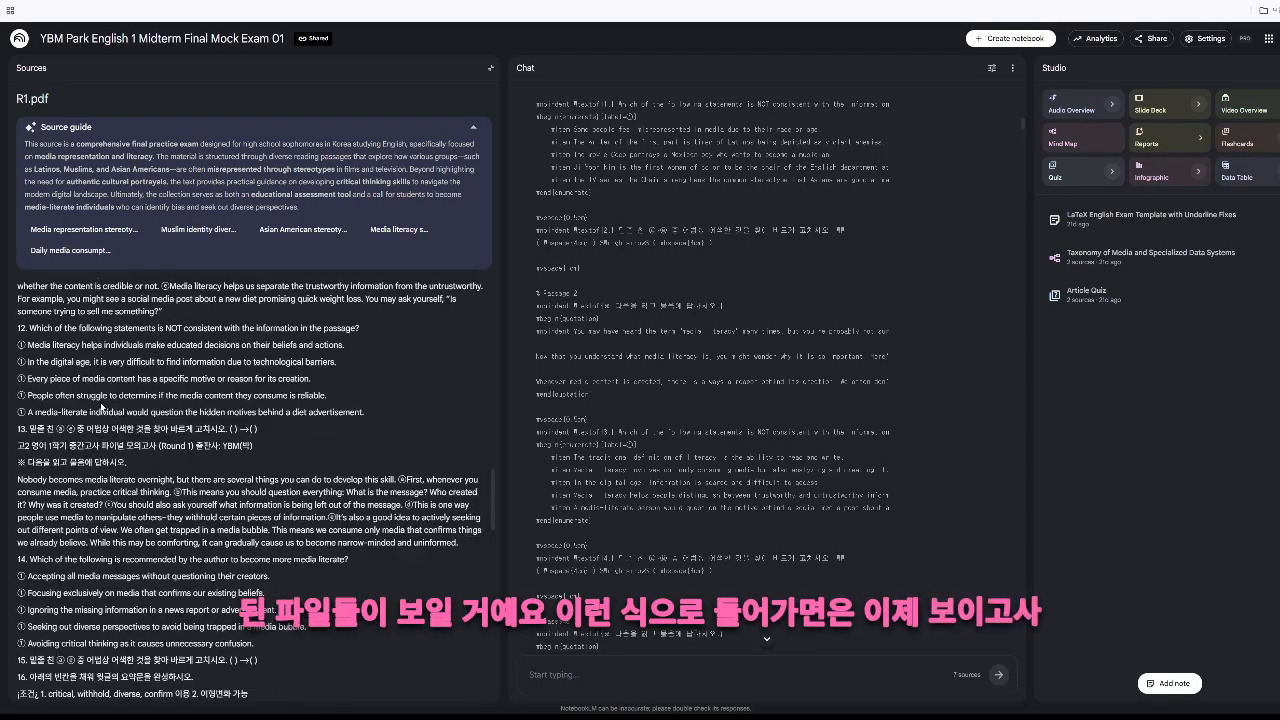
scroll(101, 407, up, 20)
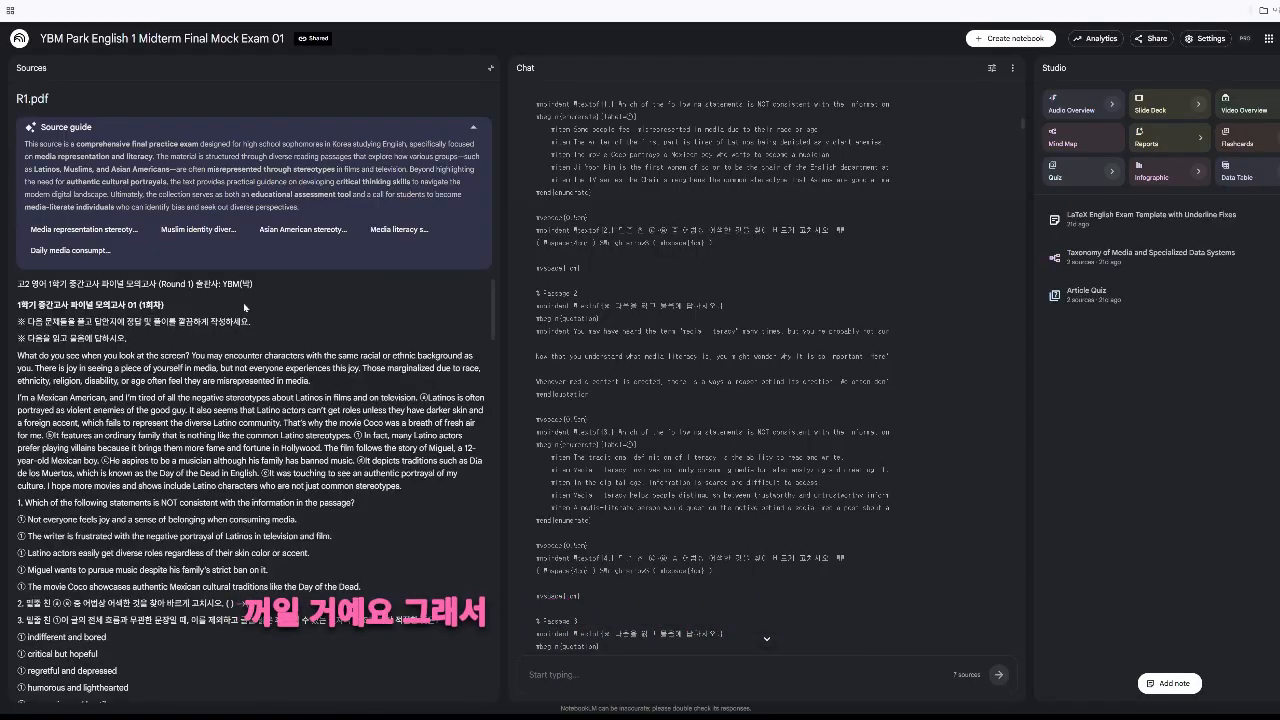
scroll(244, 307, down, 15)
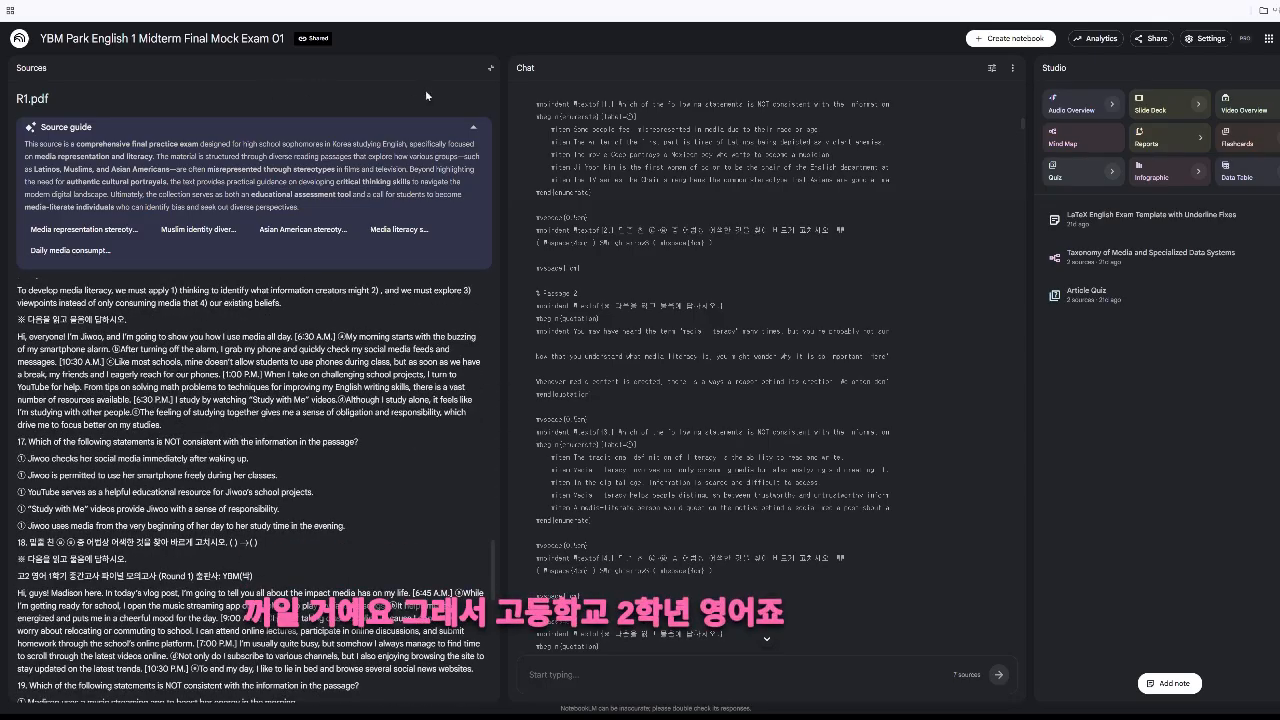
click(490, 68)
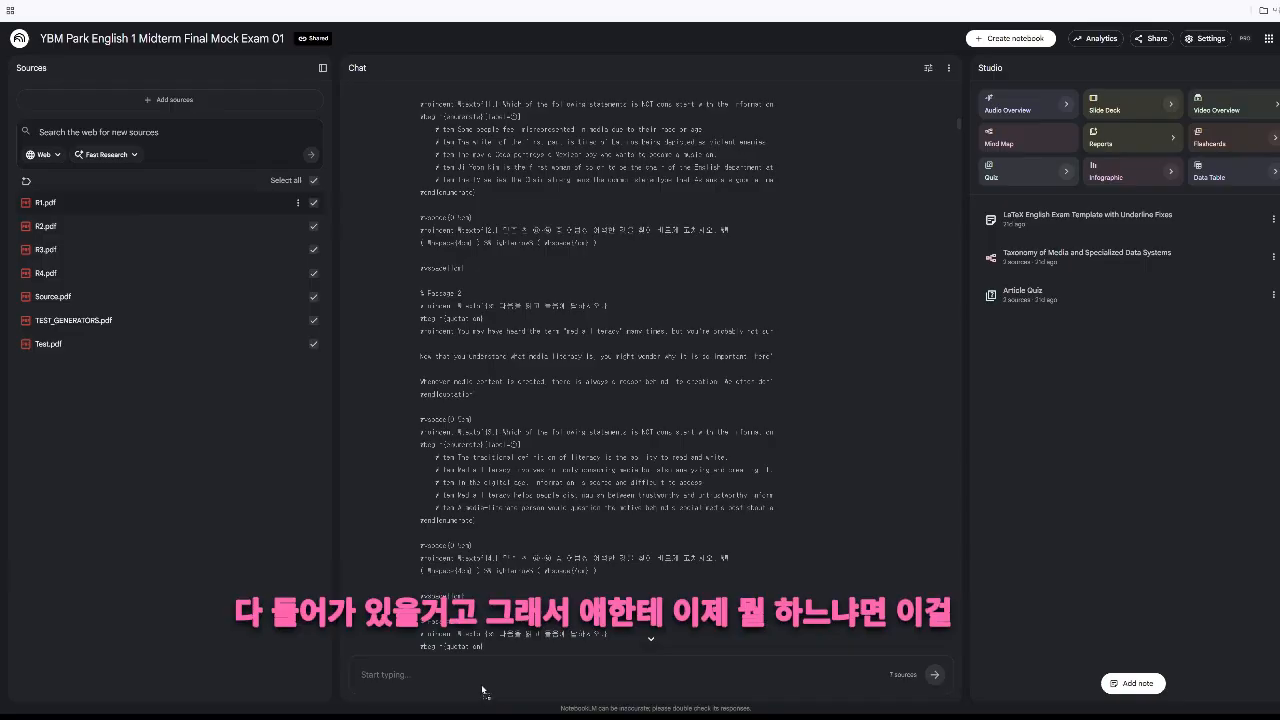
Send a chat prompt referencing R1.pdf: "여기에서 나오는 주요내용, 단어들을 정리해보자".
drag(482, 690, 482, 688)
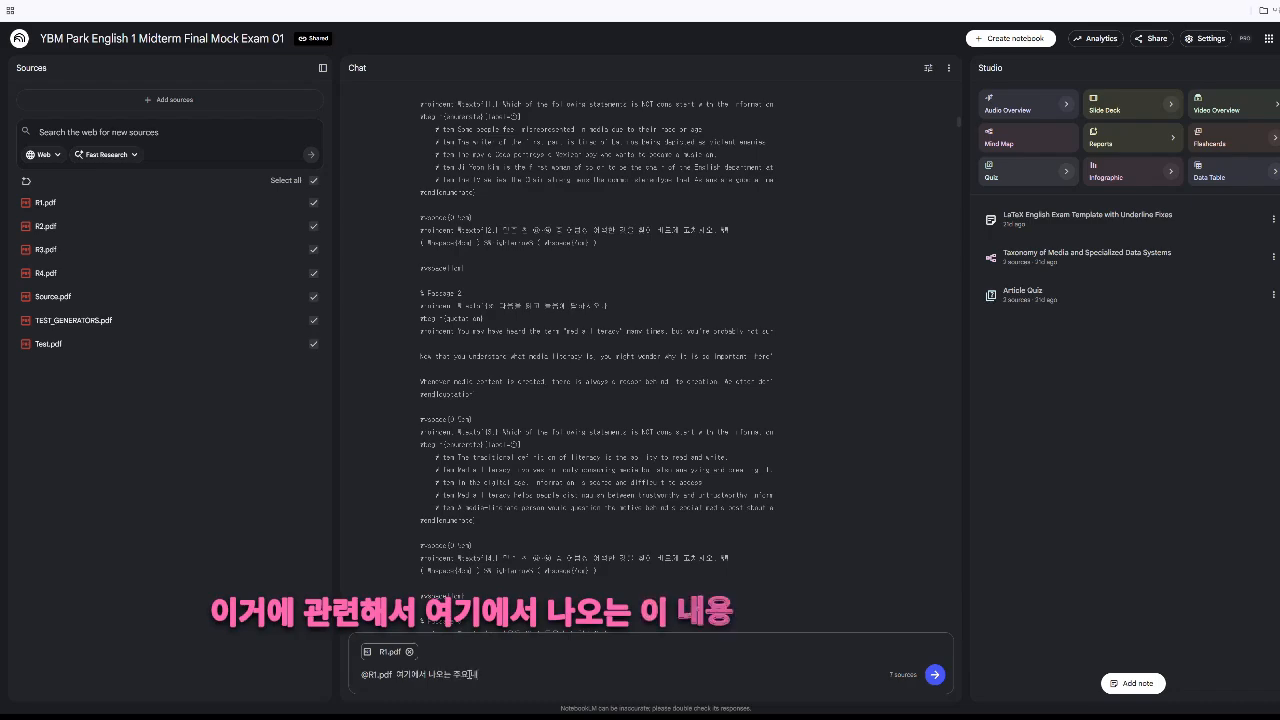
text(용, 단어들을 정리해보자)
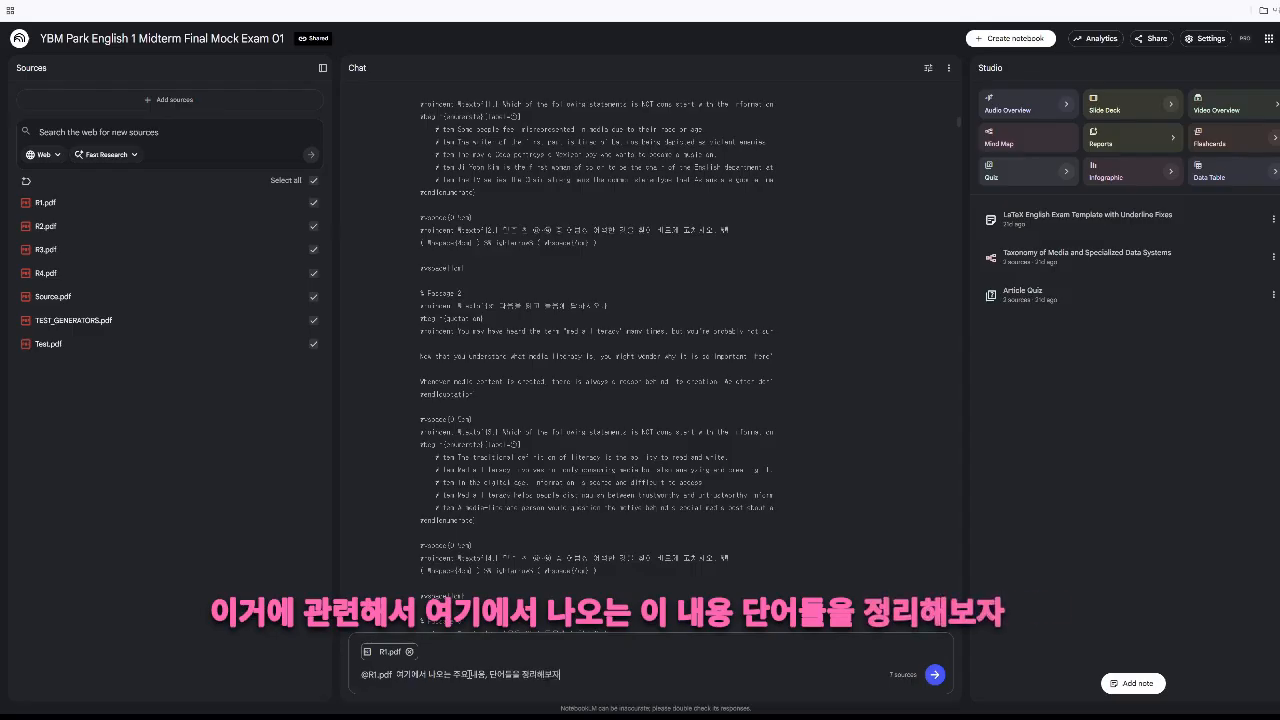
key(Return)
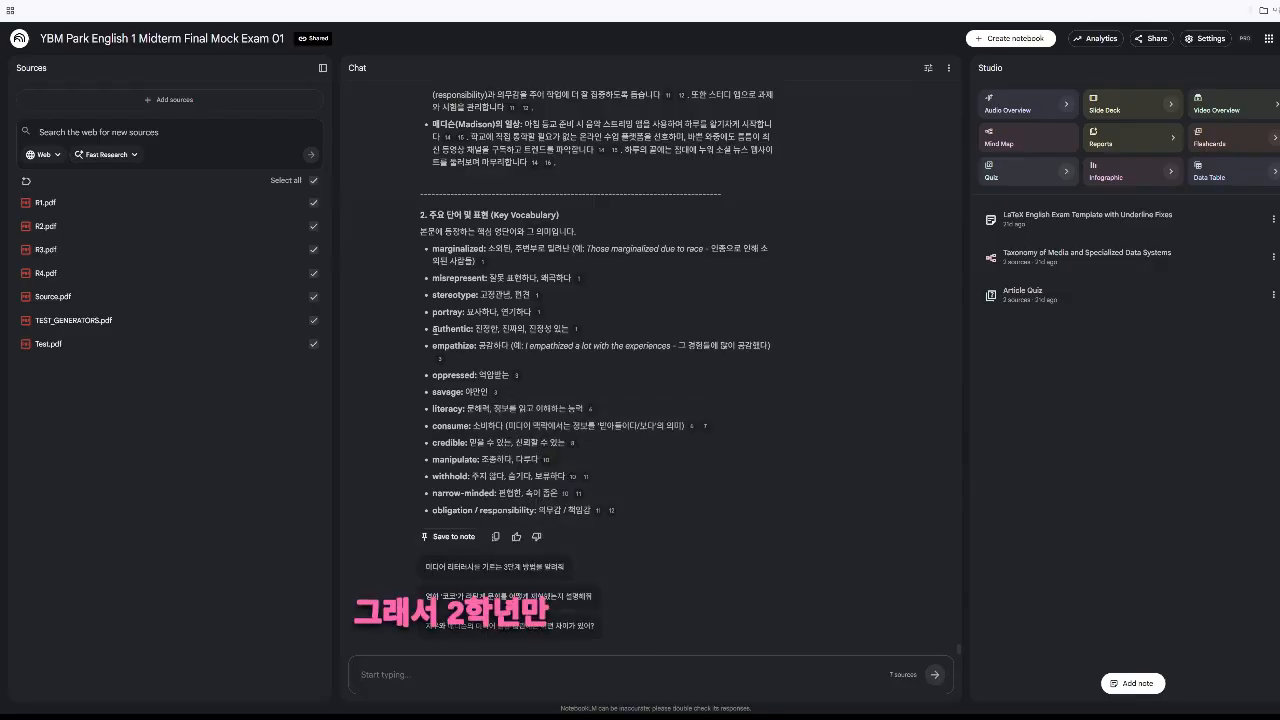
Review the reply's key vocabulary, highlighting entries such as authentic and literacy, and look back over its content summary.
drag(434, 328, 538, 324)
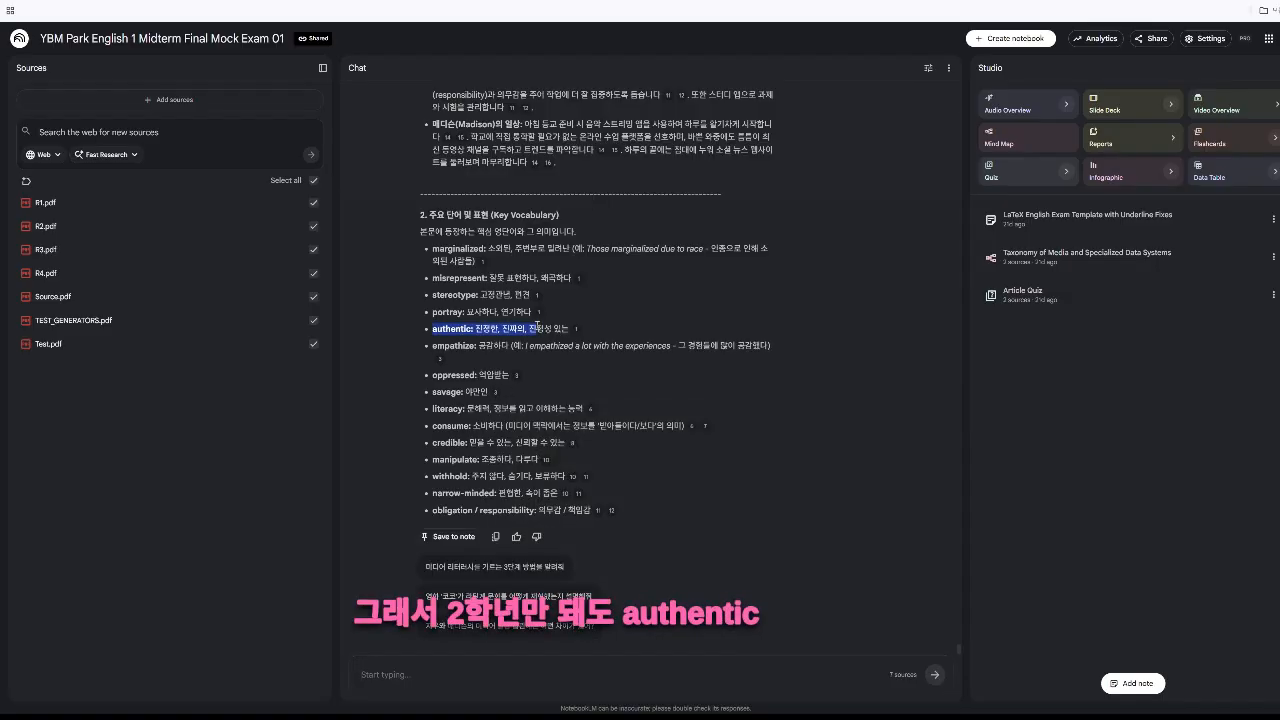
drag(432, 375, 583, 409)
click(444, 392)
double_click(444, 392)
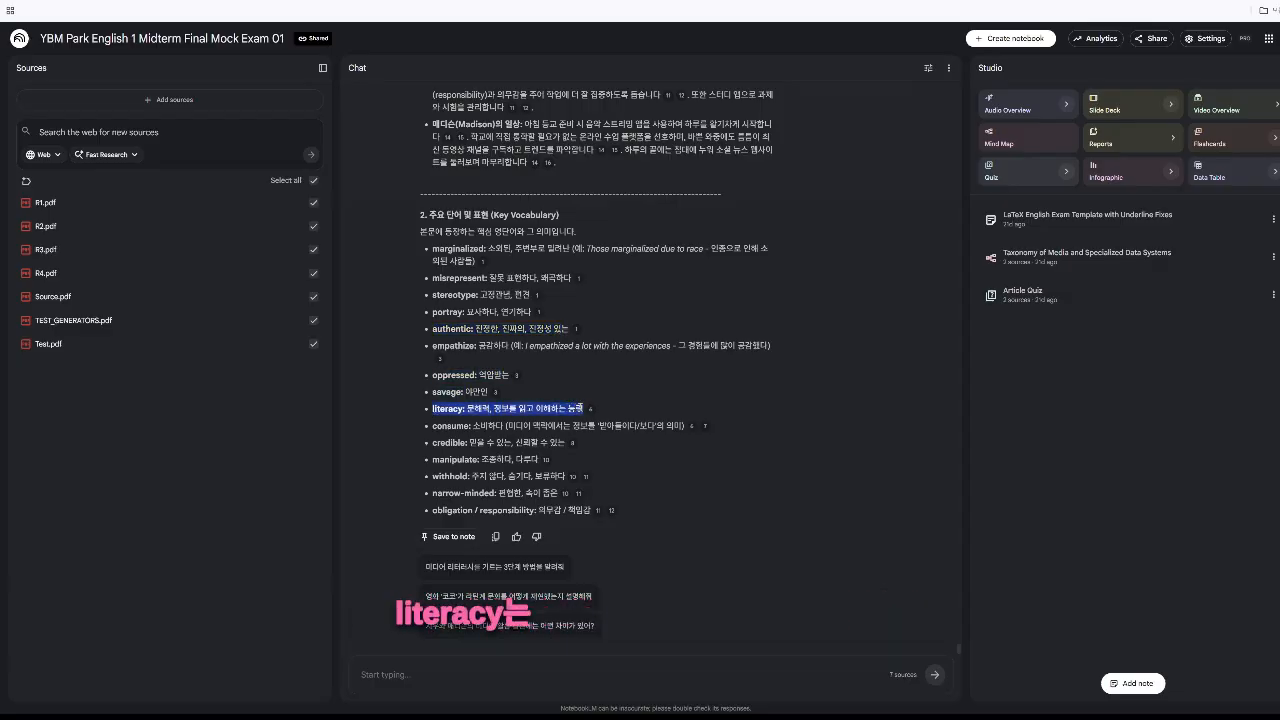
click(573, 413)
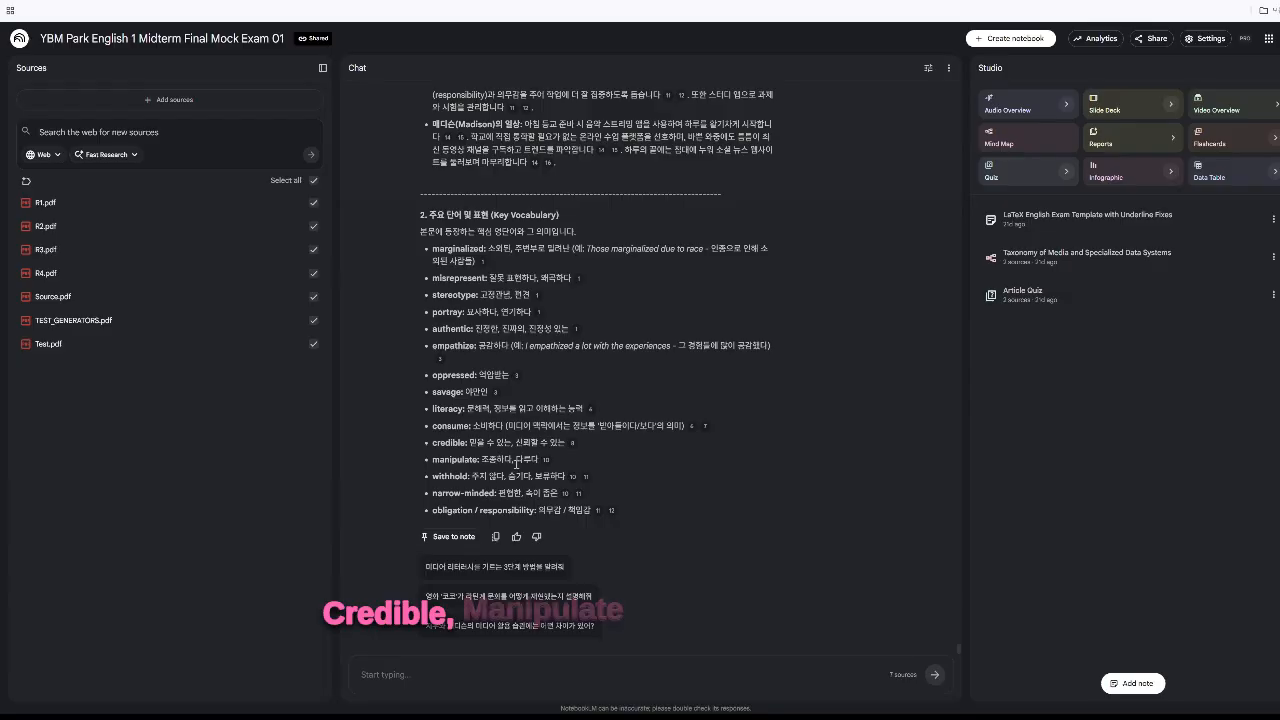
drag(447, 459, 550, 479)
drag(421, 495, 552, 513)
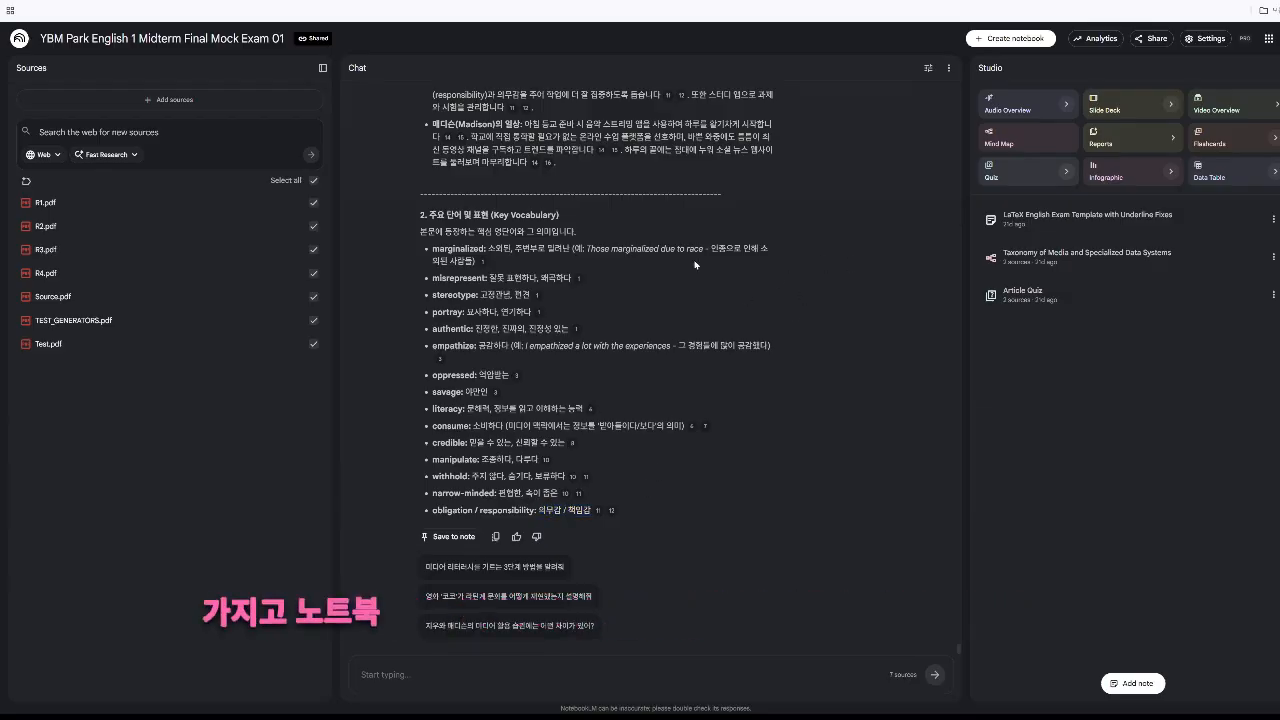
scroll(688, 477, up, 10)
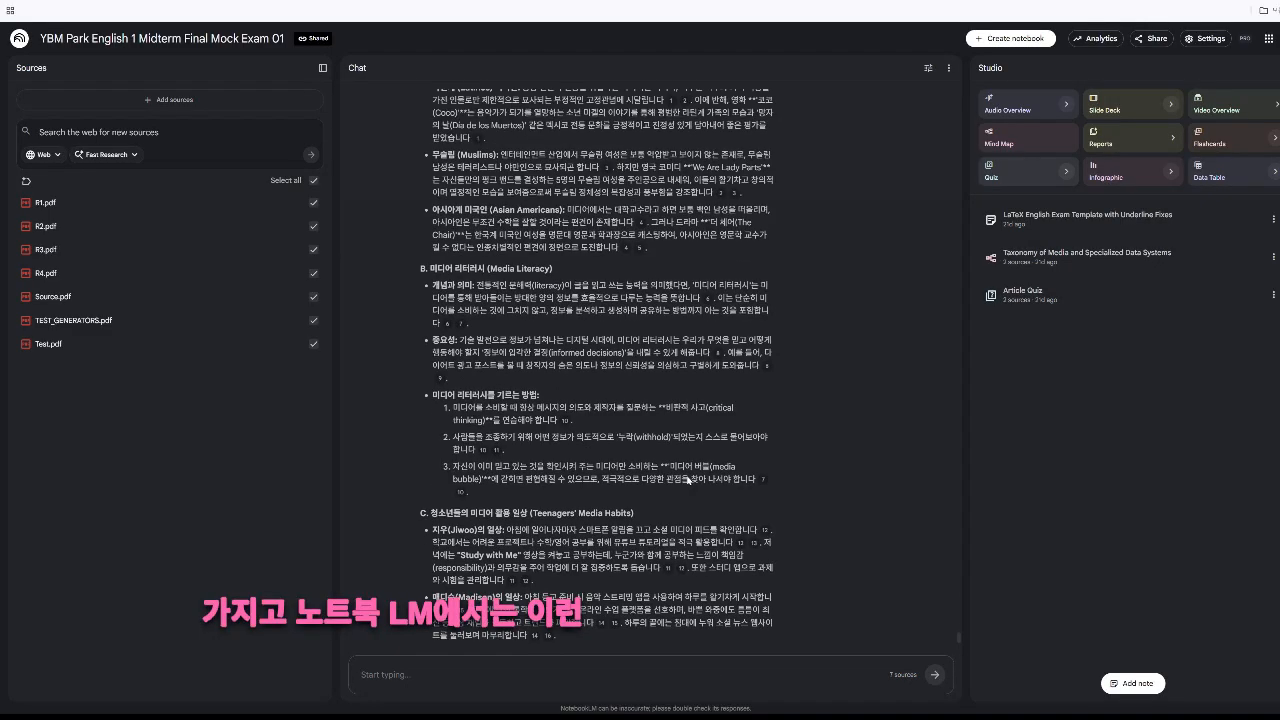
scroll(688, 477, up, 15)
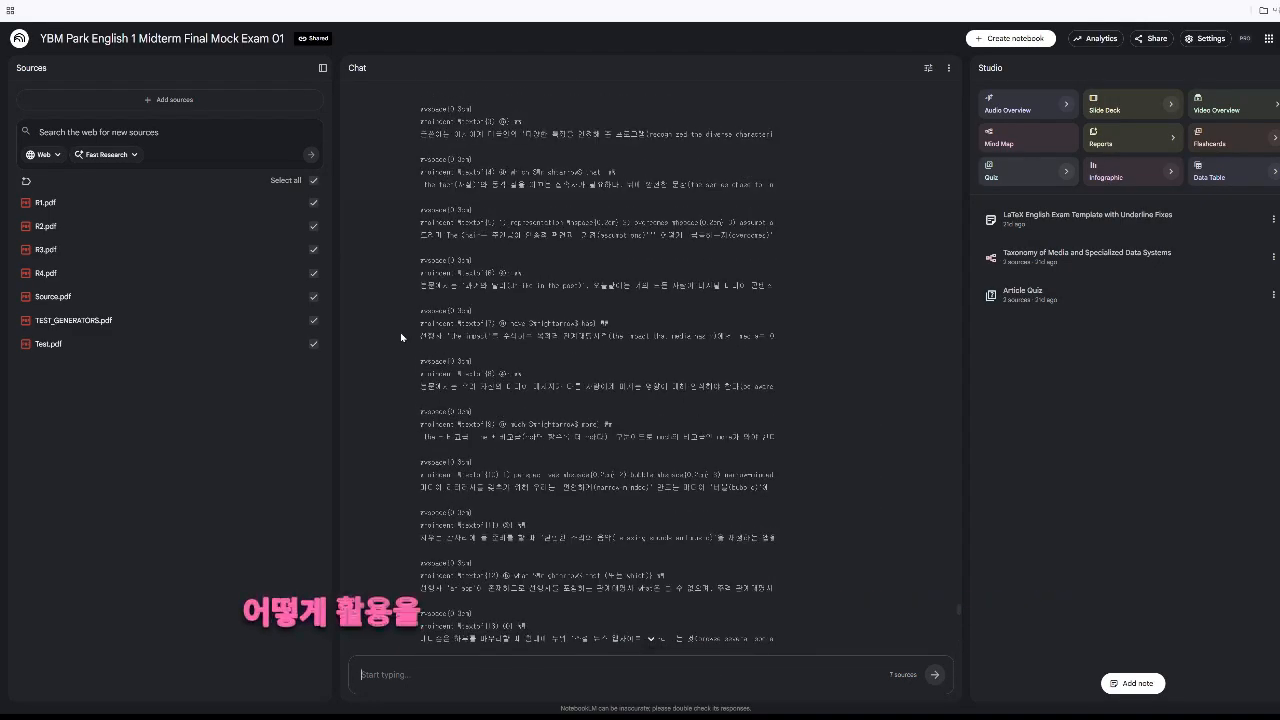
Open the TEST_GENERATORS.pdf source, look over its exam format down to the answer explanations, and close it.
click(119, 321)
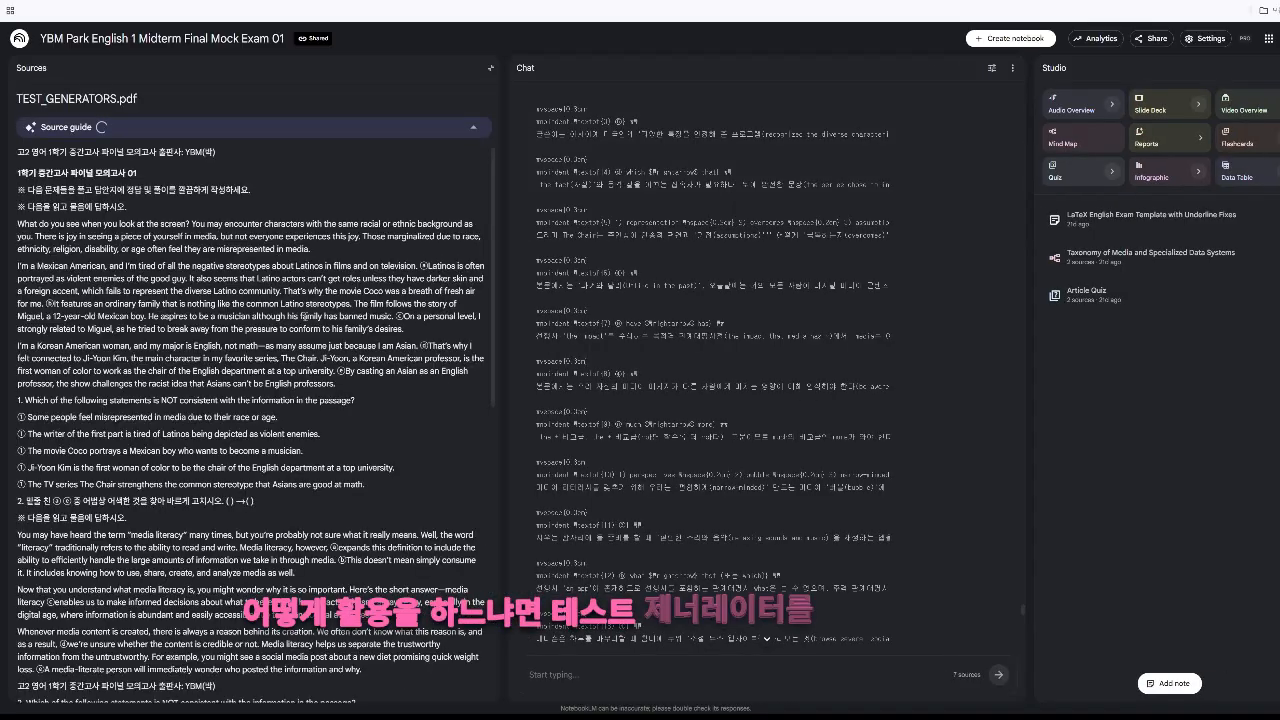
scroll(237, 434, down, 5)
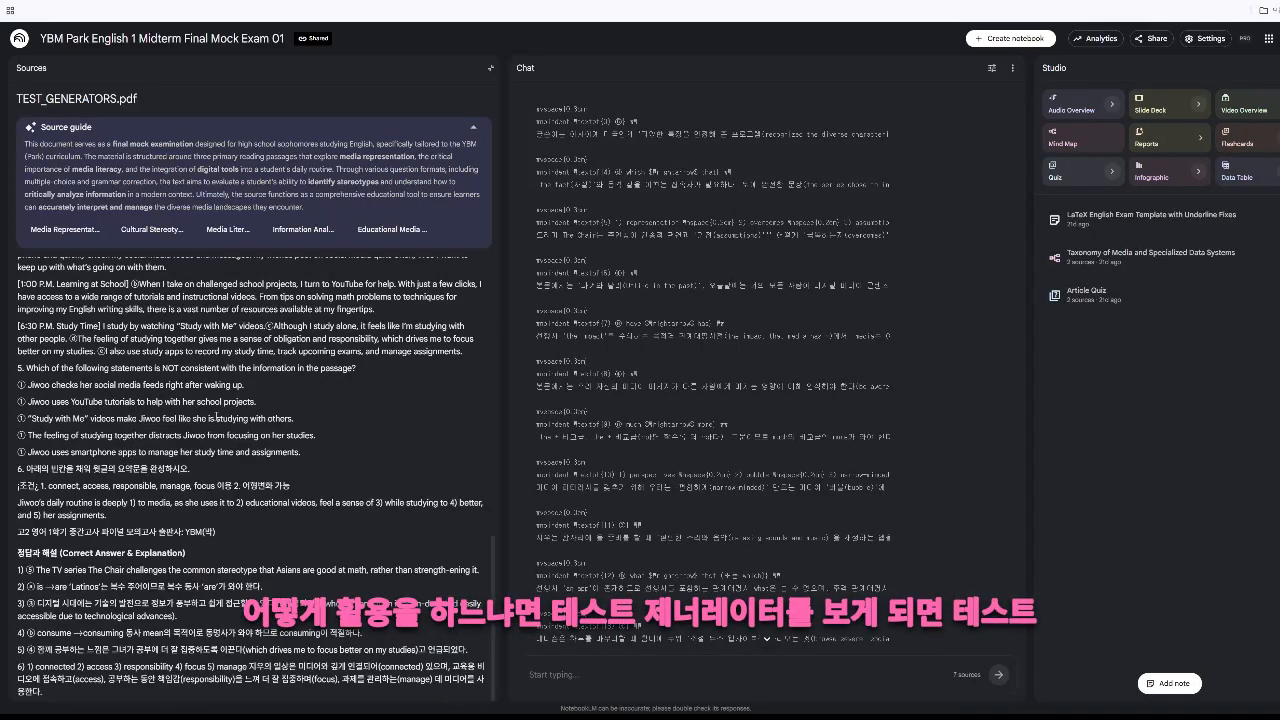
scroll(222, 421, up, 3)
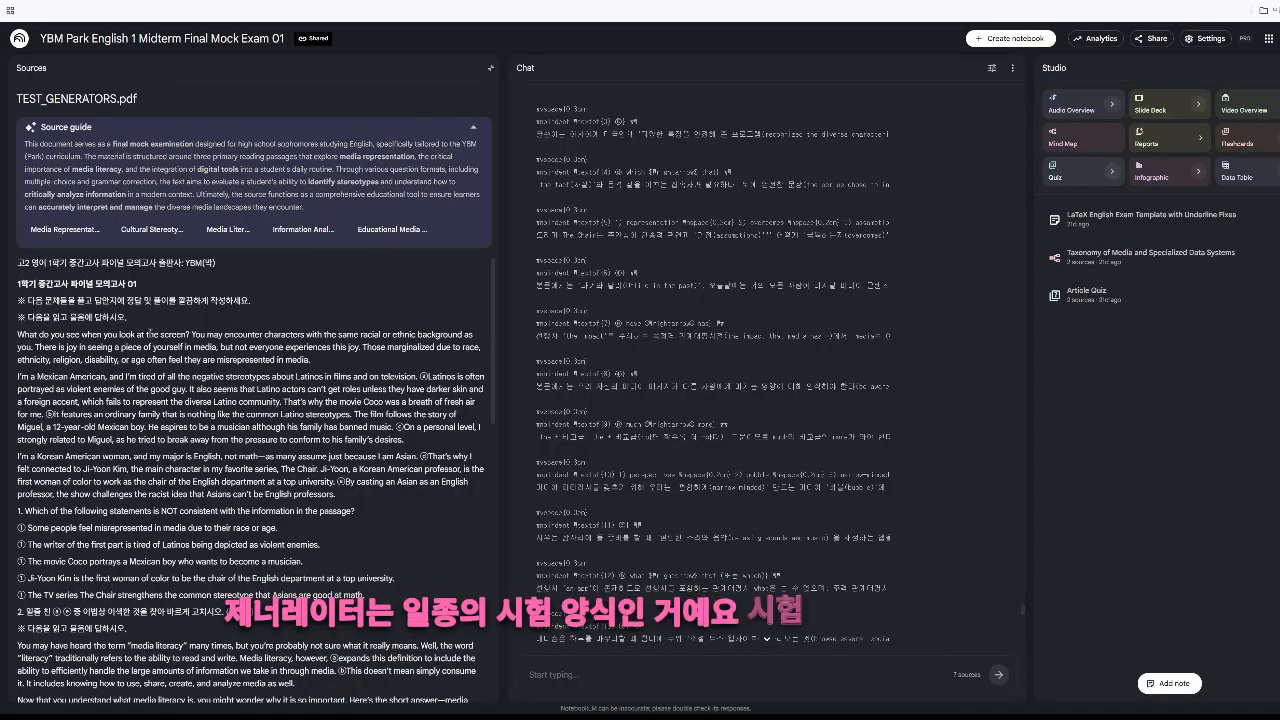
click(490, 68)
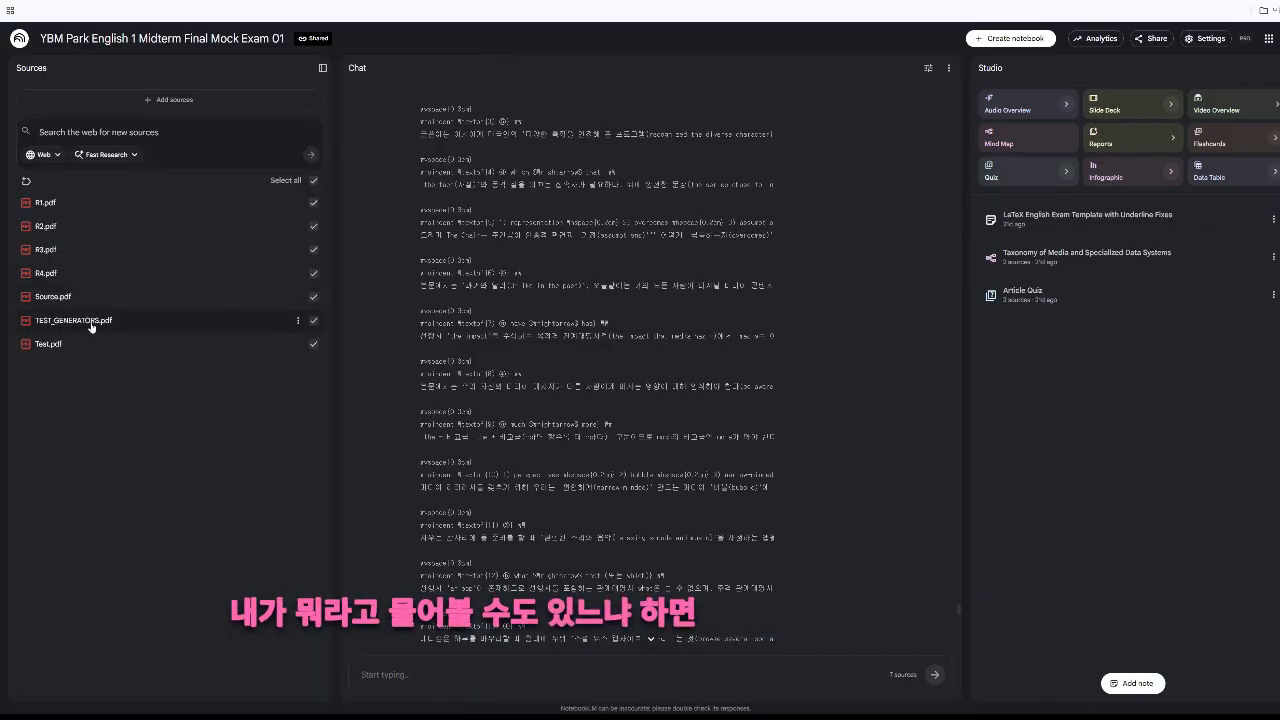
Find the earlier chat prompt that requested the first round of mock exam quizzes in the TEST_GENERATORS.pdf style.
scroll(590, 410, up, 15)
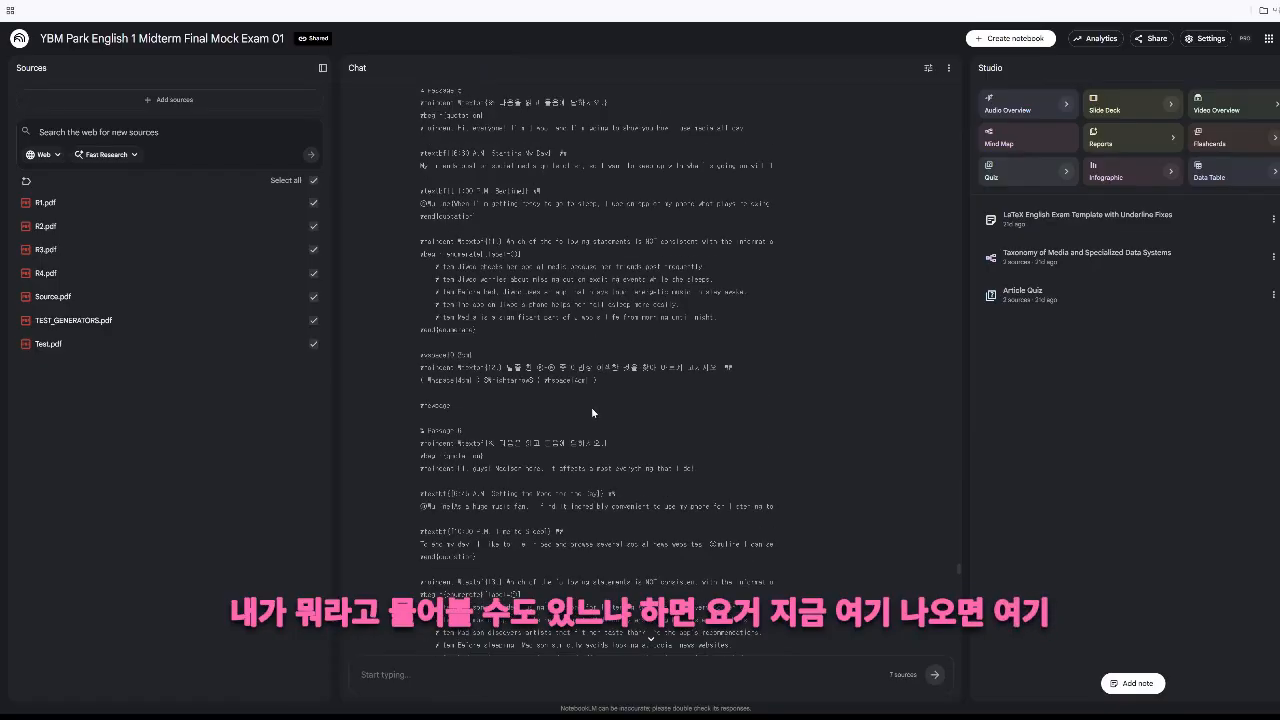
scroll(595, 410, down, 10)
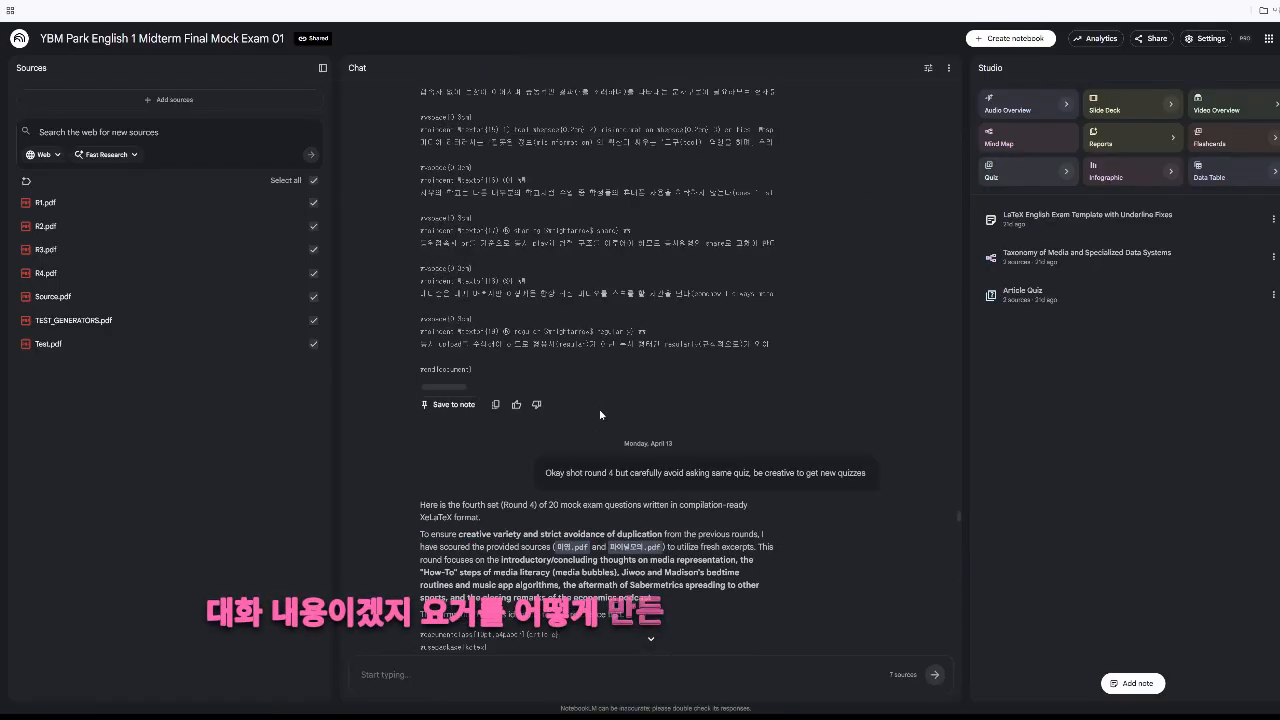
scroll(590, 430, down, 2)
scroll(565, 370, up, 5)
scroll(581, 378, down, 14)
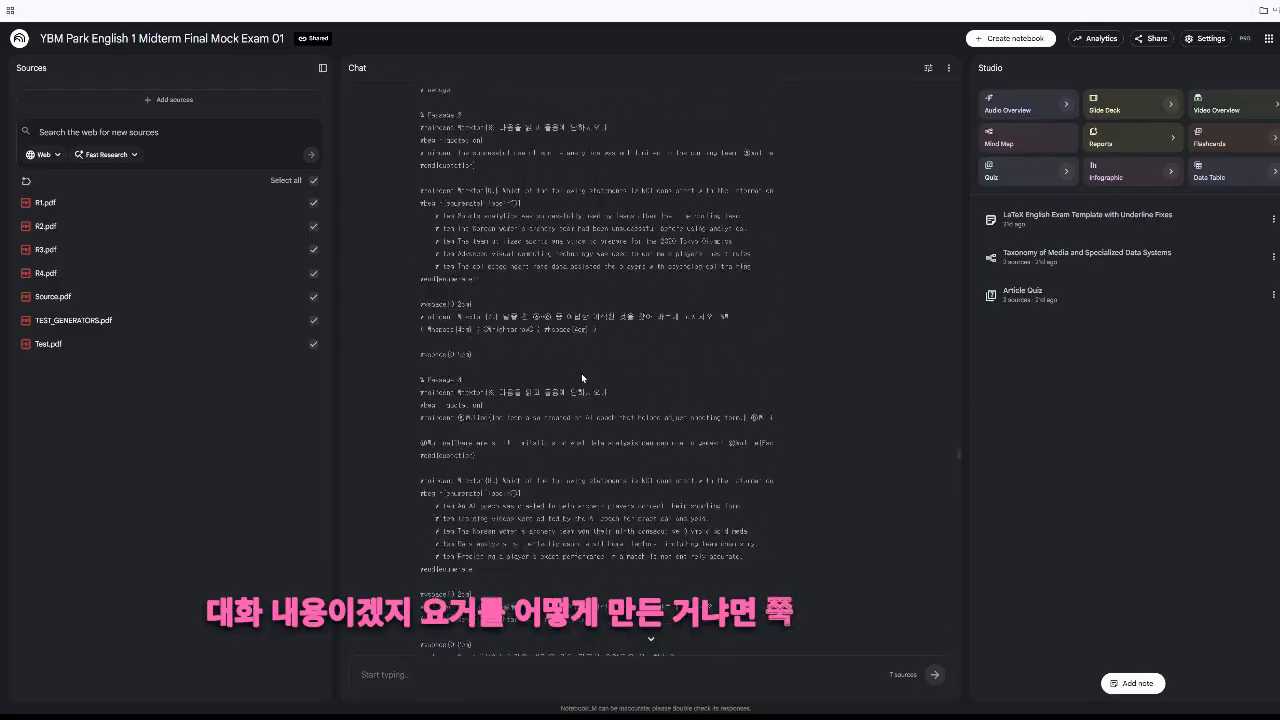
scroll(581, 373, down, 10)
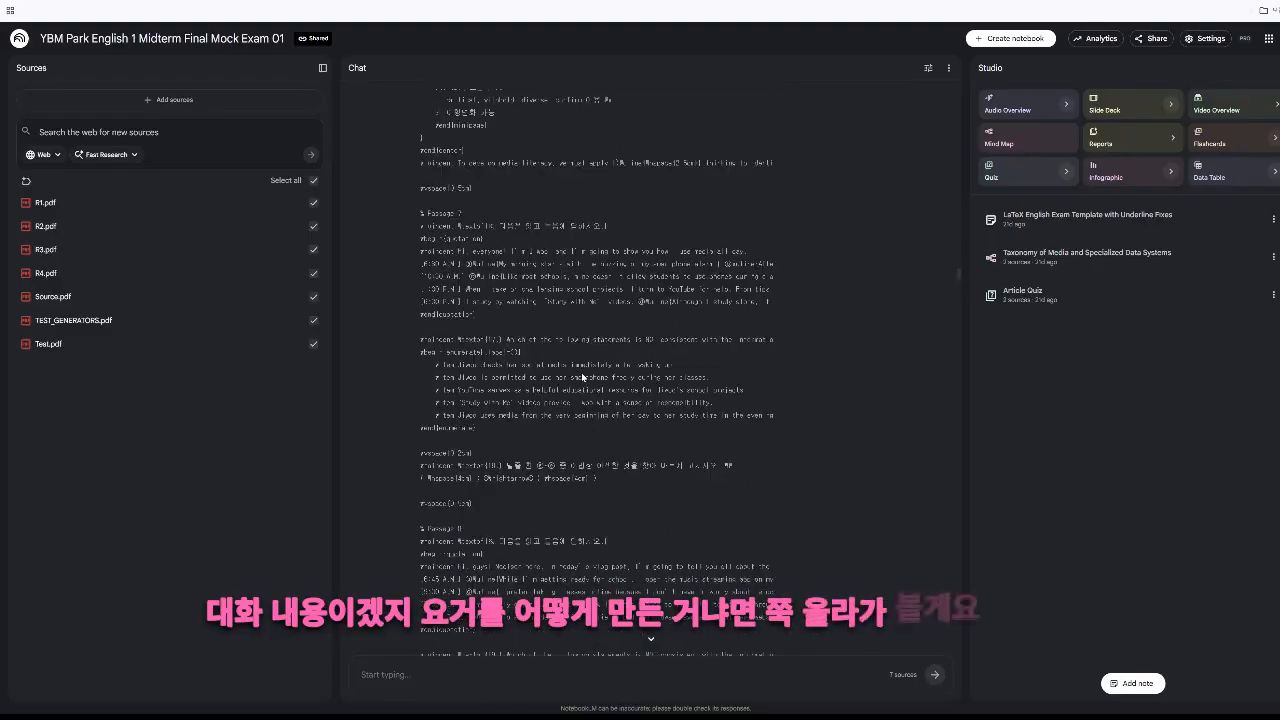
scroll(581, 371, up, 20)
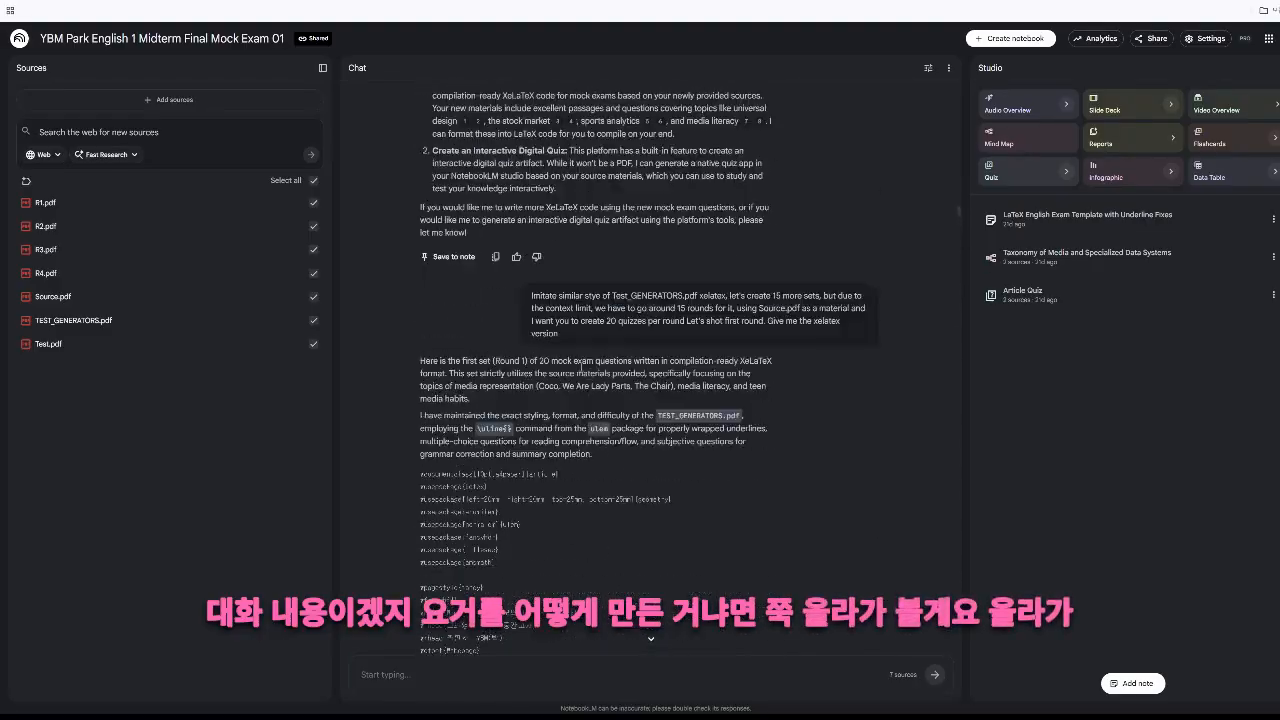
scroll(580, 370, up, 8)
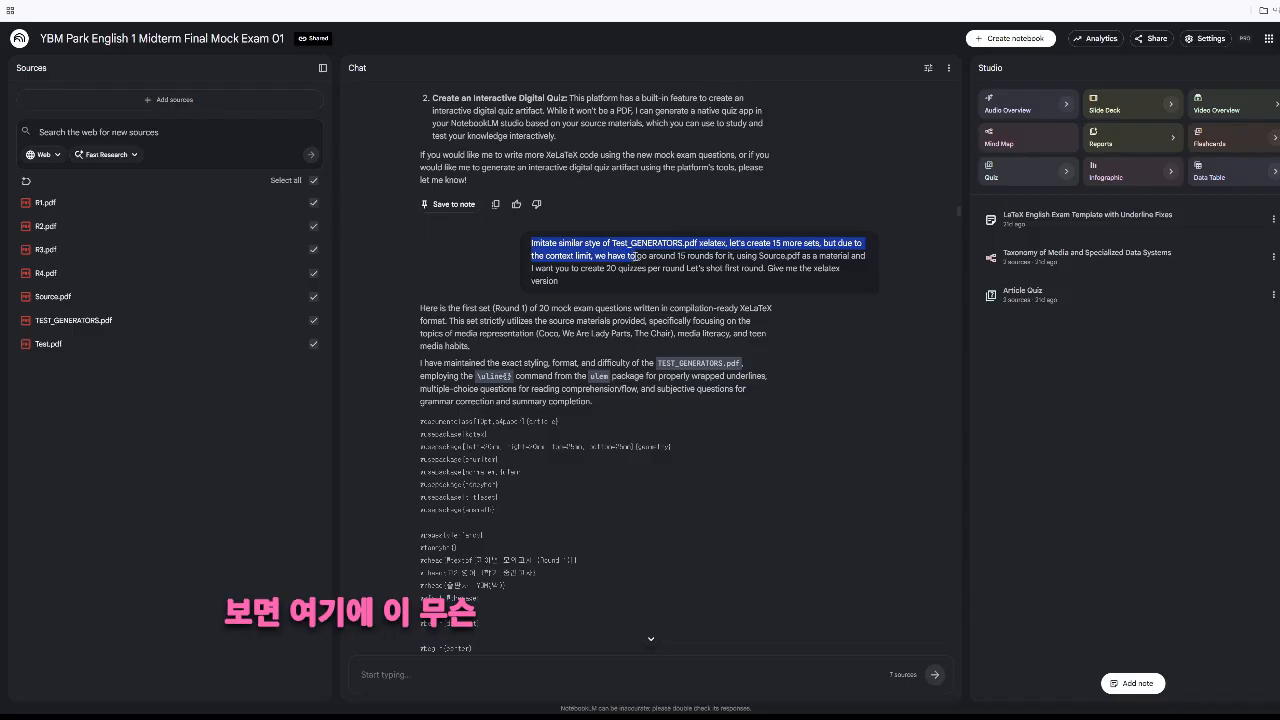
Examine that prompt's wording by highlighting the style reference, the term xelatex, and the request for 15 more sets using Source.pdf.
click(739, 255)
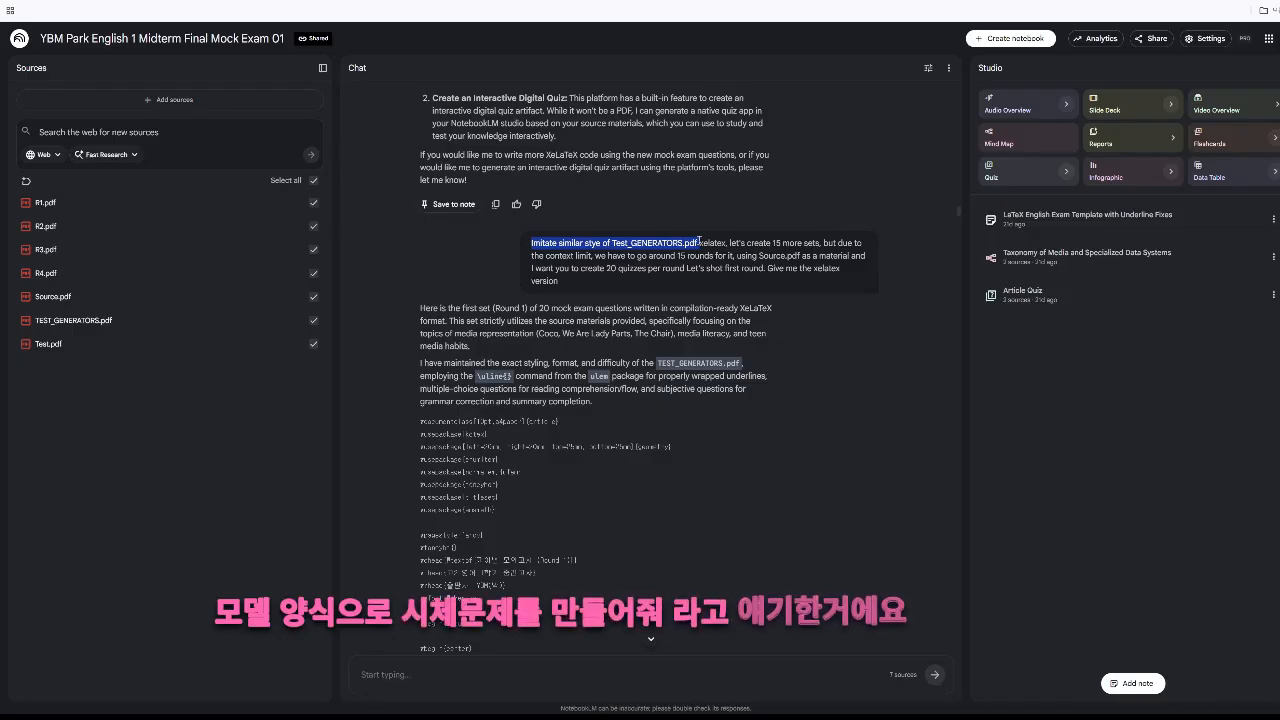
double_click(717, 242)
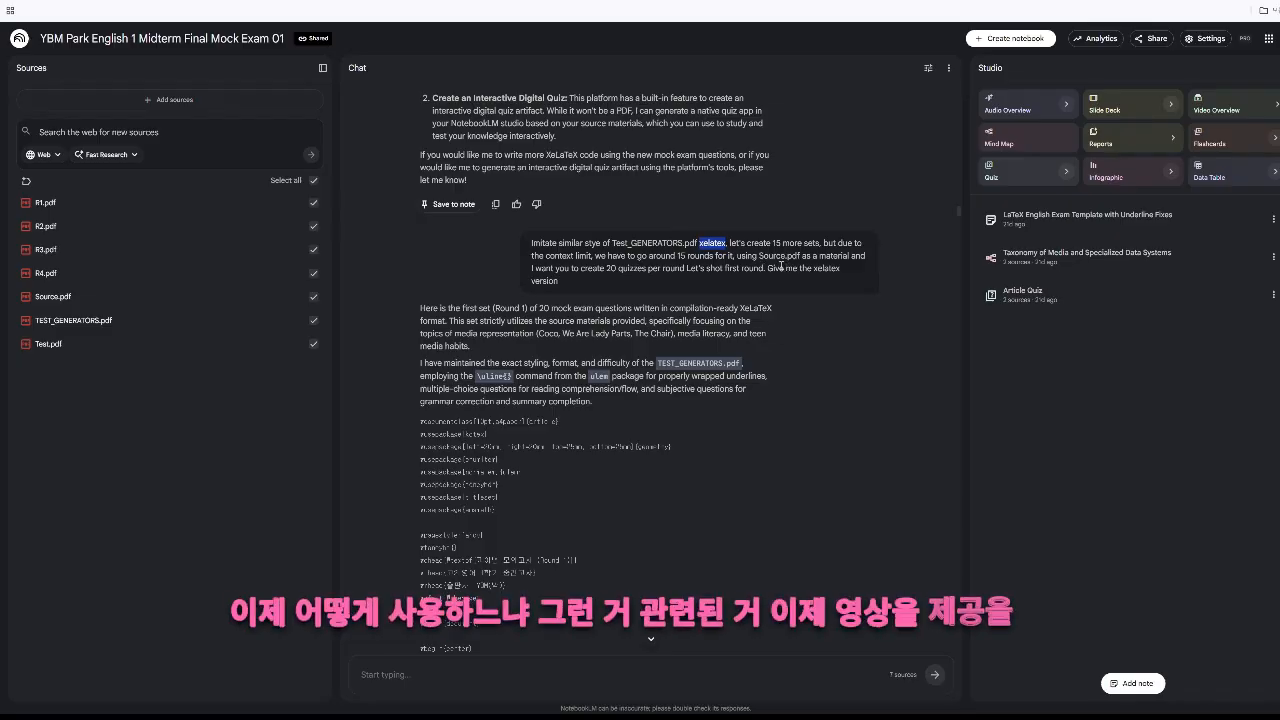
drag(746, 244, 799, 256)
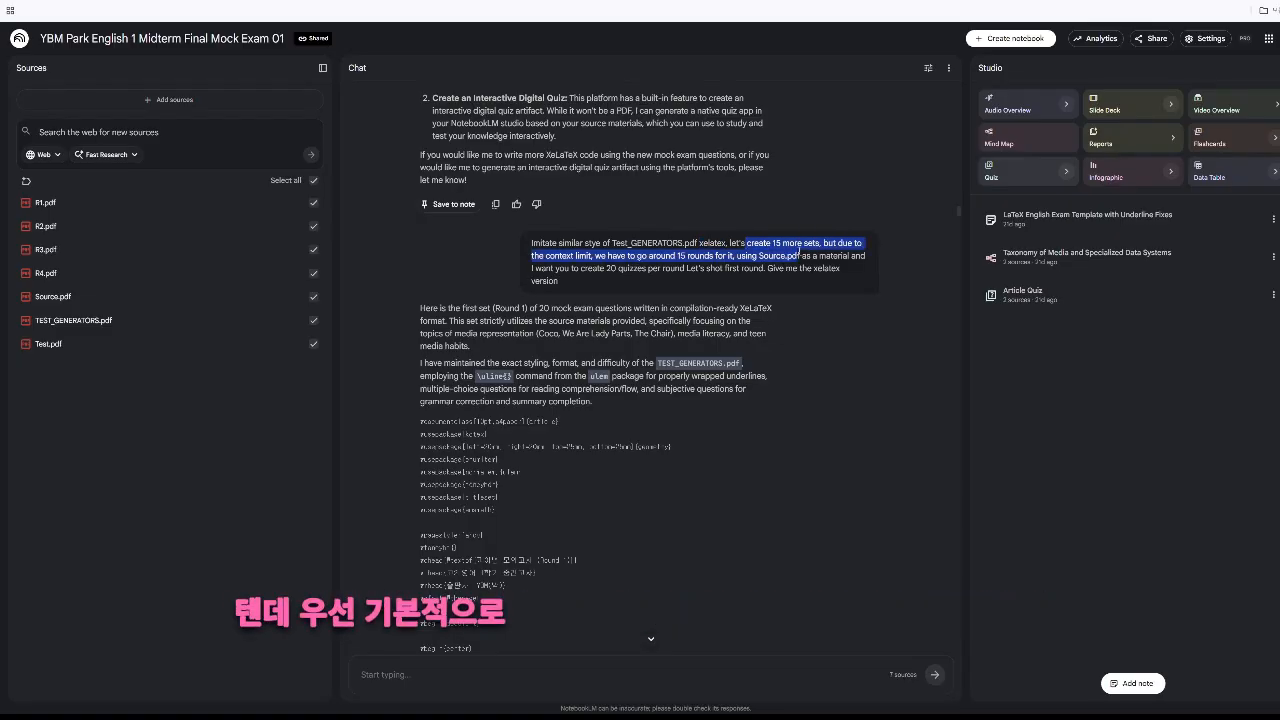
click(805, 256)
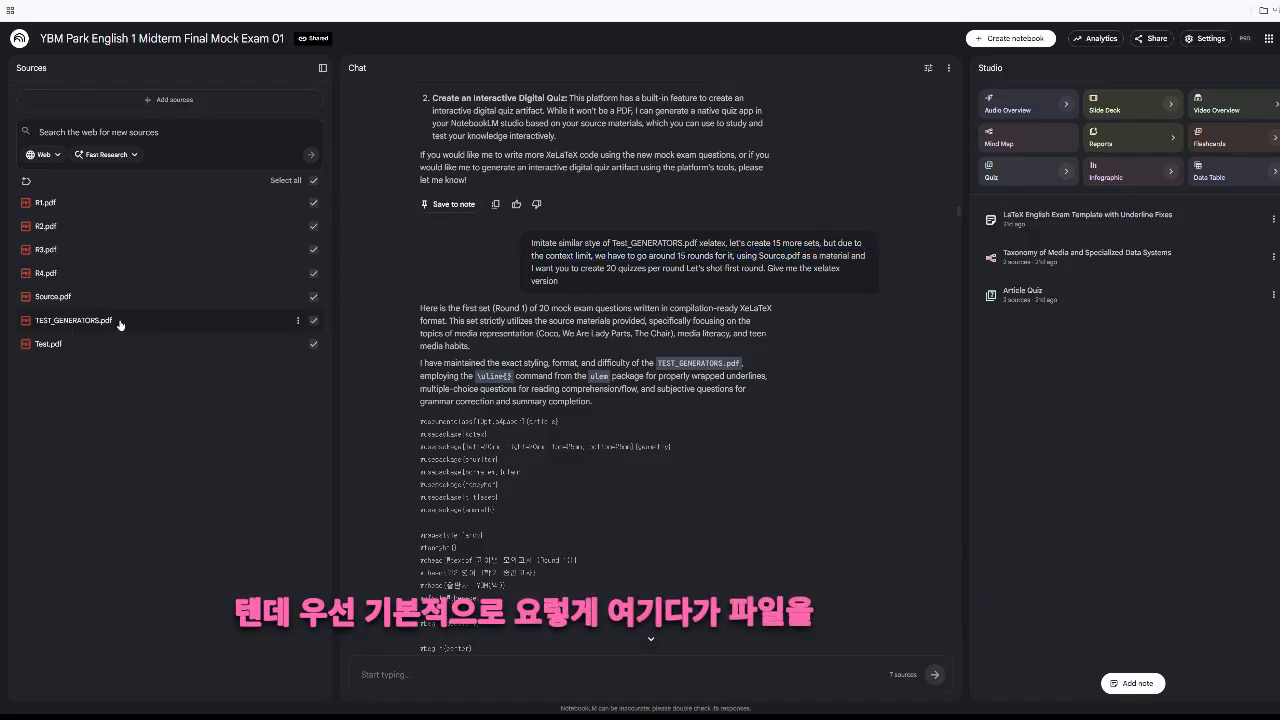
Look through the TEST_GENERATORS.pdf source, highlighting its opening reading passages, and return to the source list.
click(111, 326)
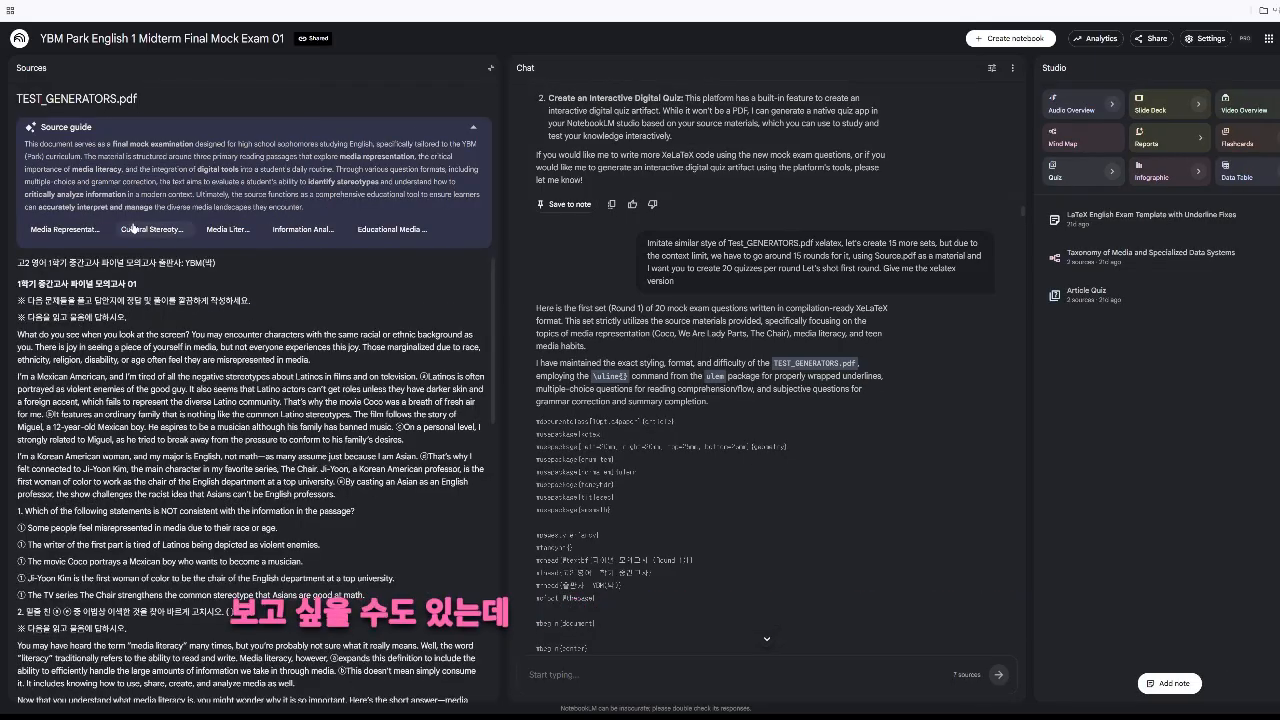
scroll(291, 403, down, 20)
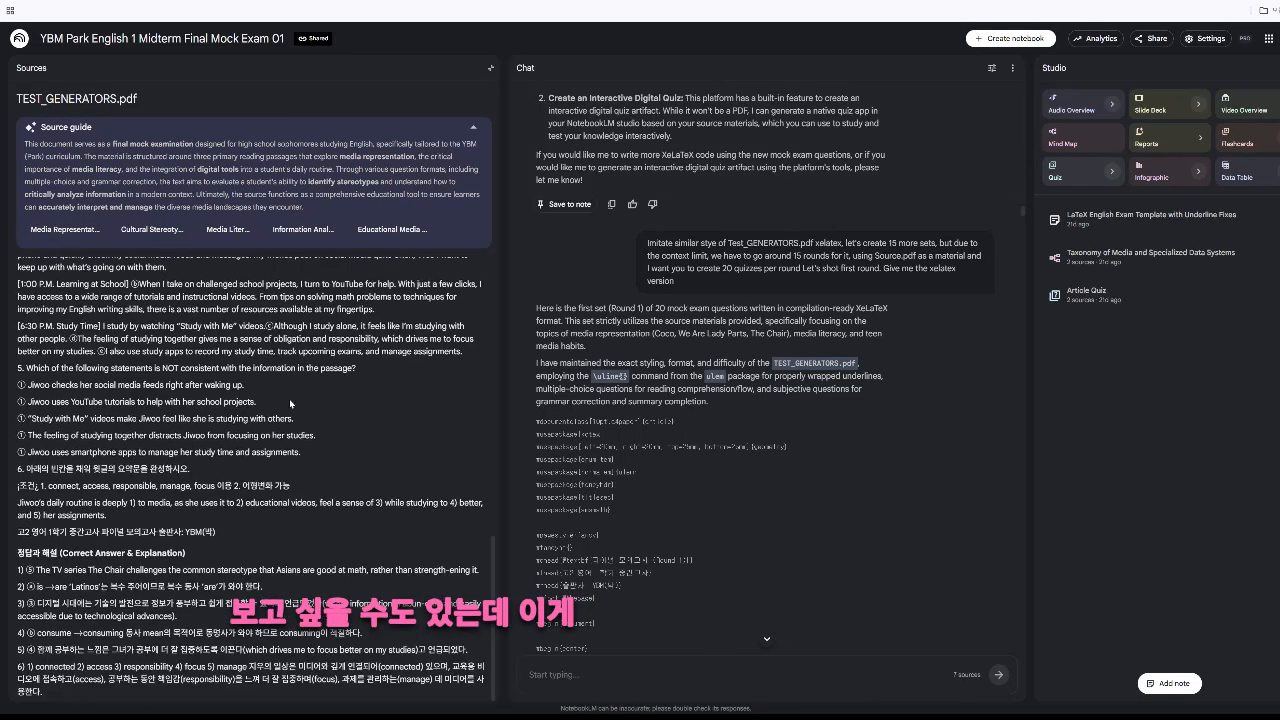
scroll(223, 548, up, 20)
drag(108, 347, 288, 494)
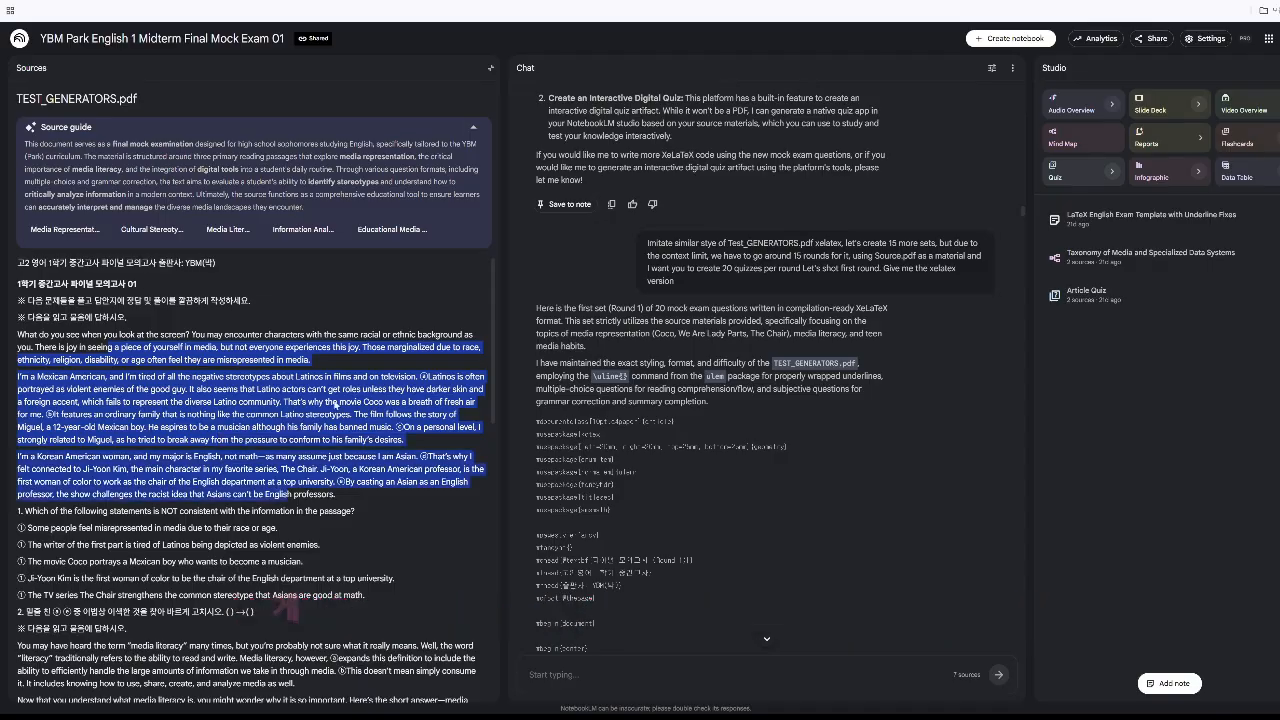
click(491, 70)
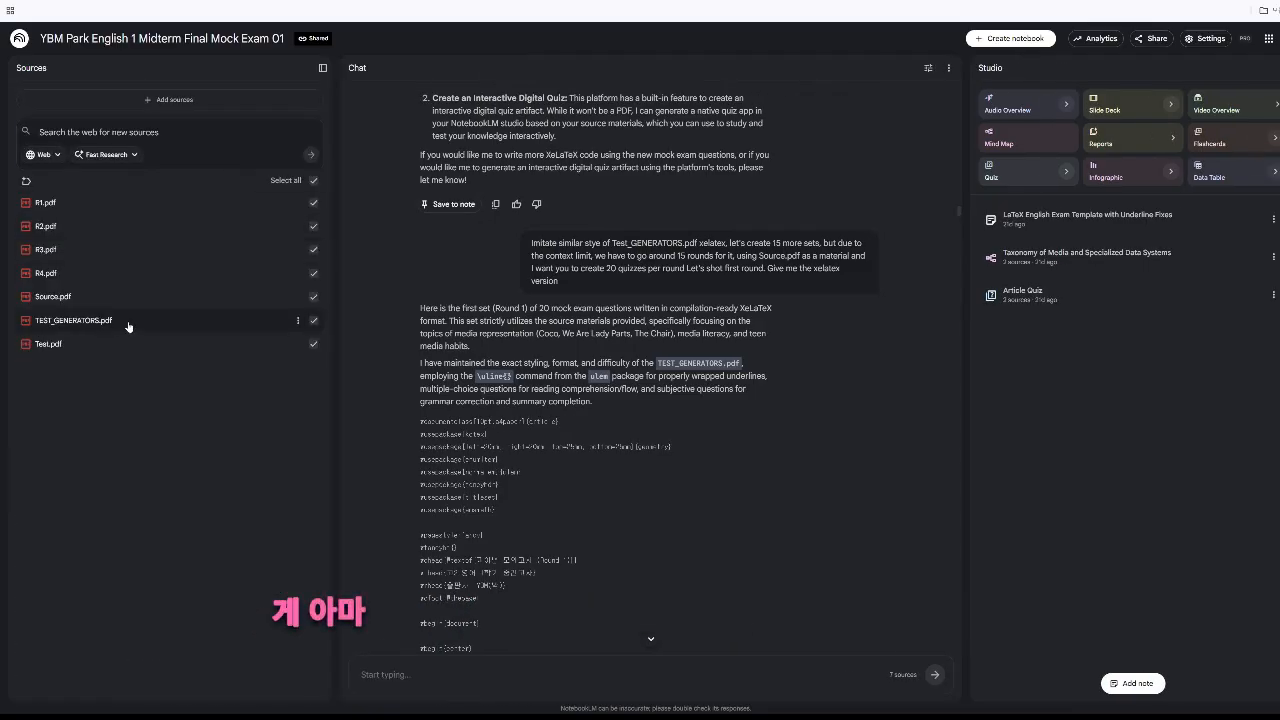
click(199, 322)
click(491, 68)
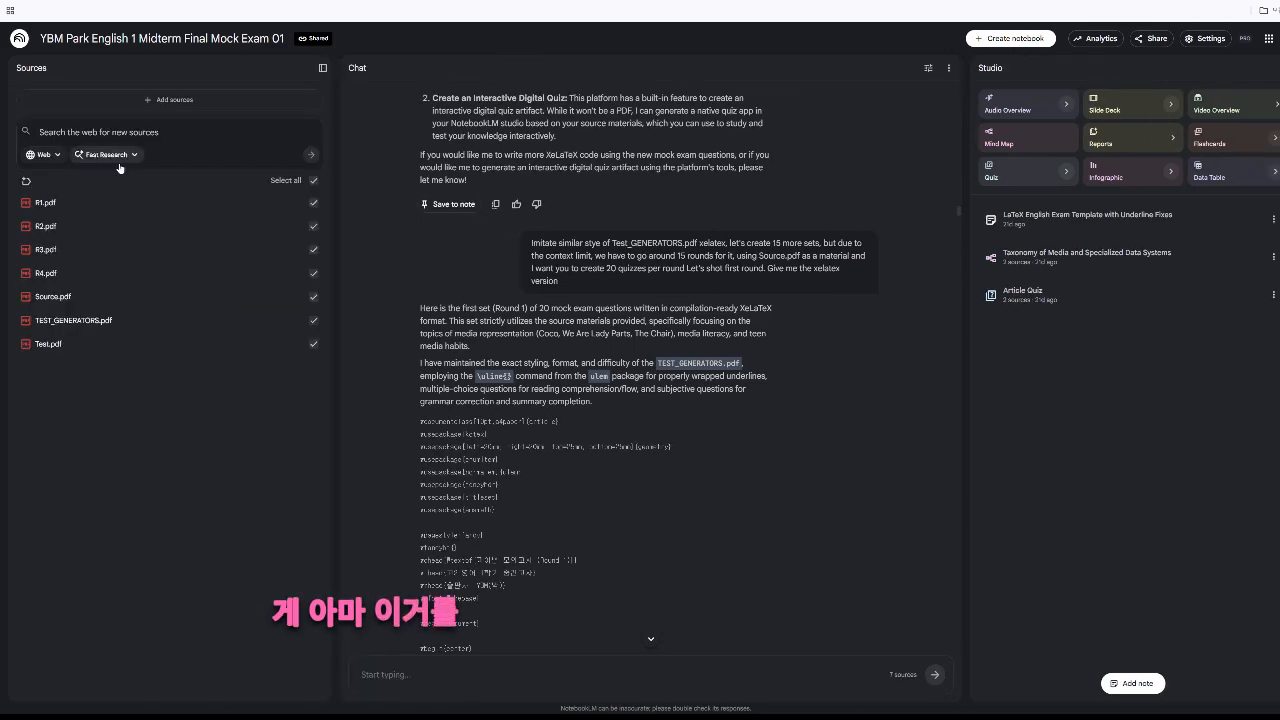
click(60, 133)
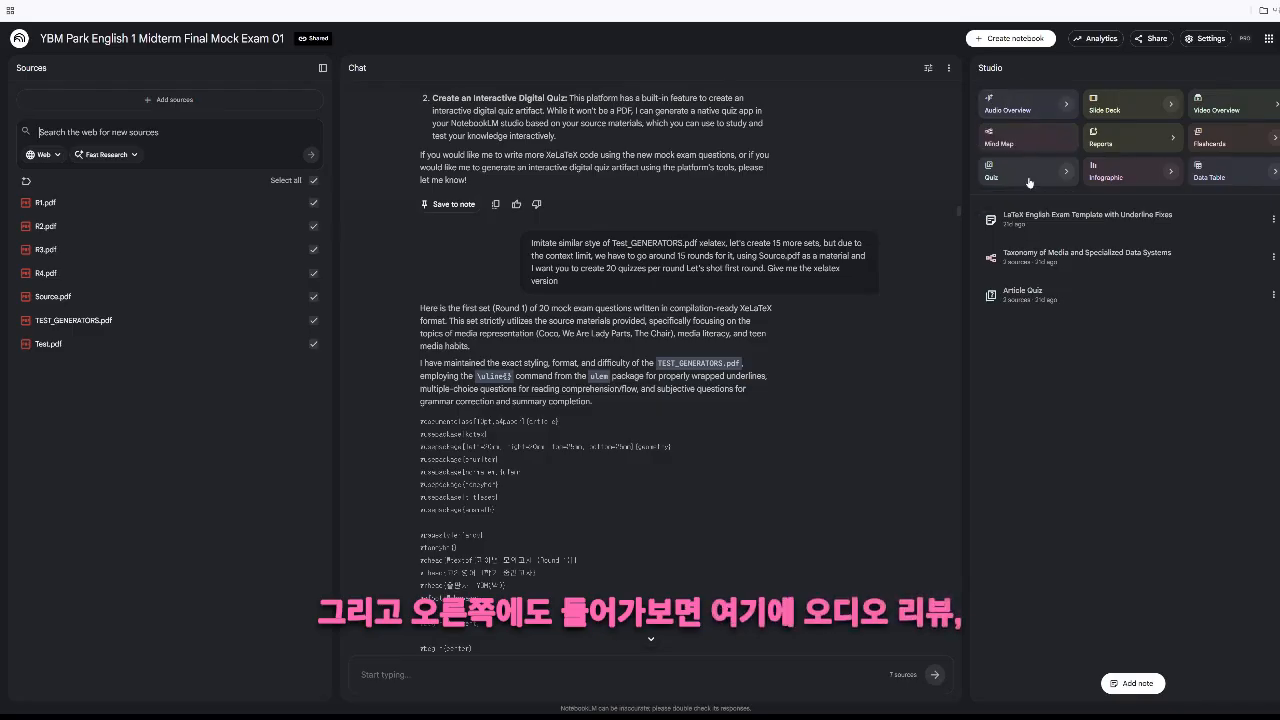
Open the Taxonomy of Media and Specialized Data Systems mind map and expand Media Representation with its Impact and Marginalized Groups branches.
click(1060, 256)
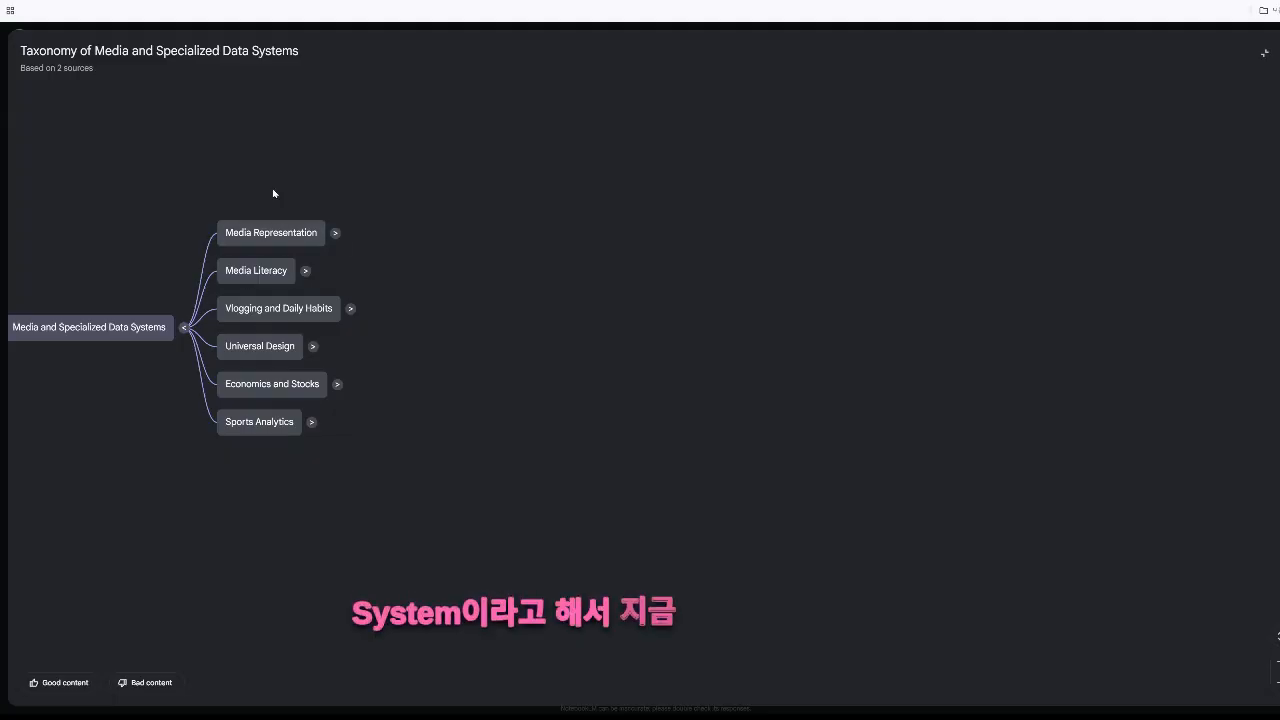
click(335, 232)
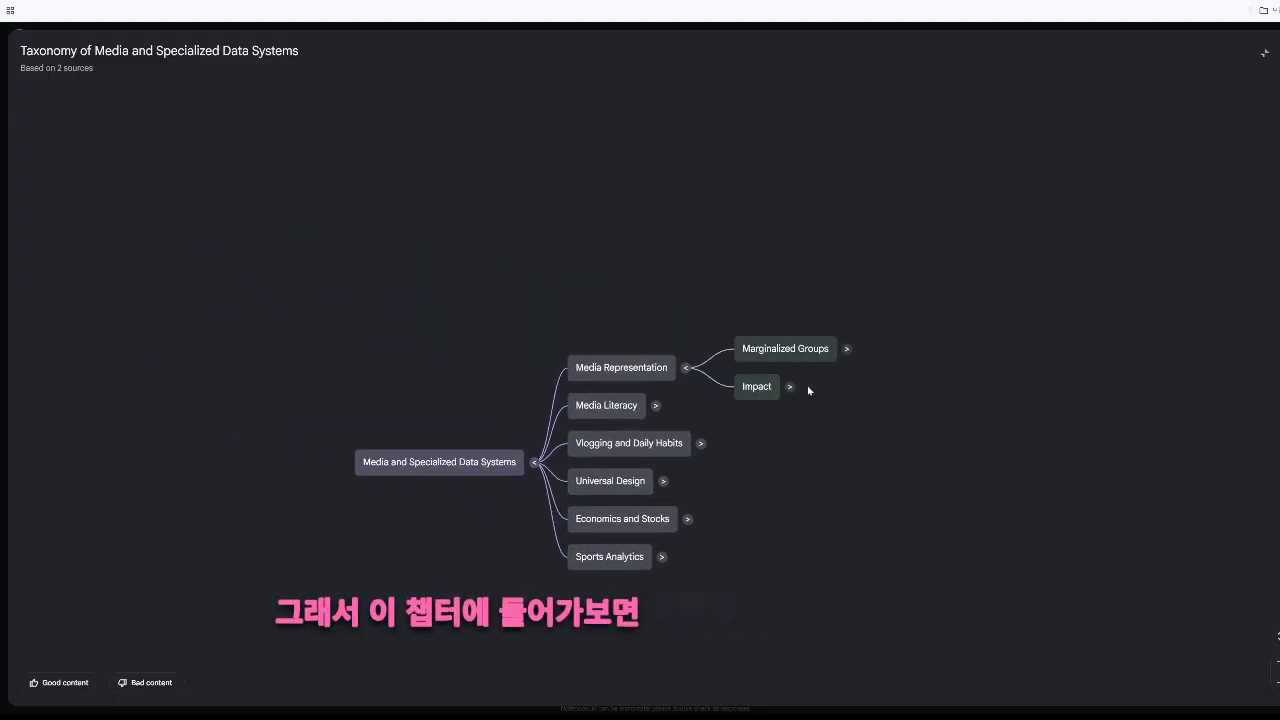
click(791, 391)
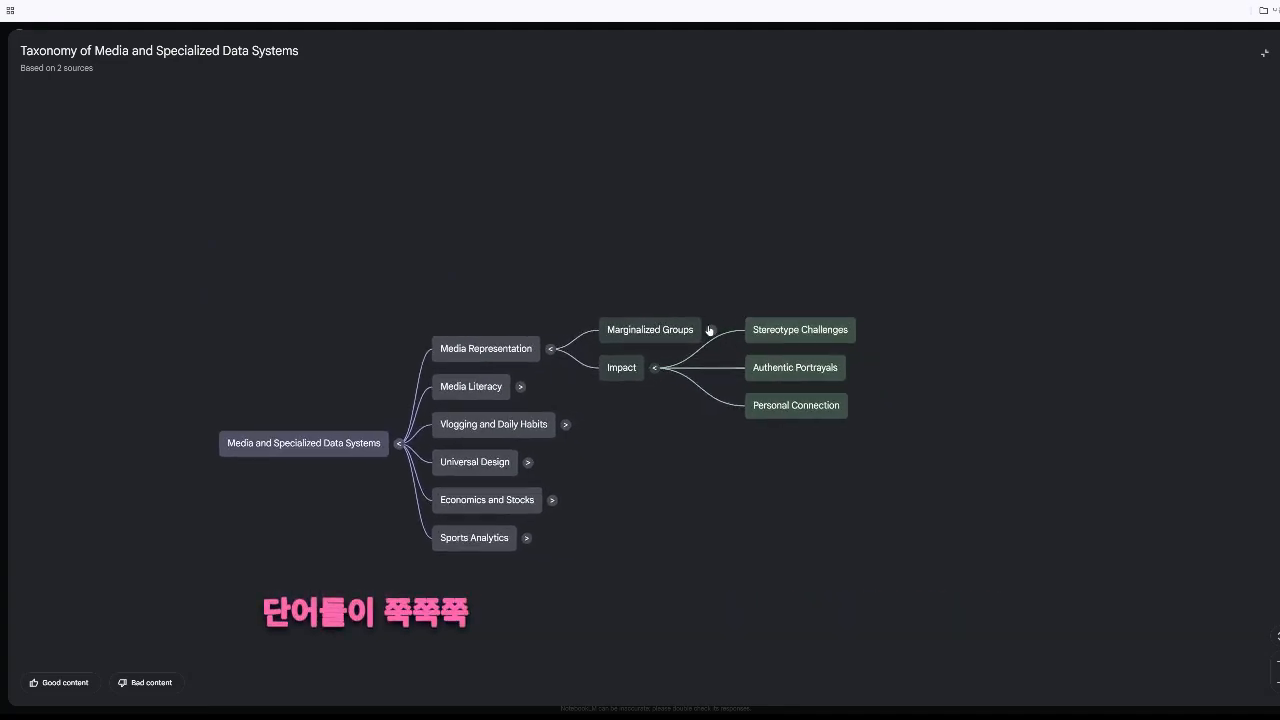
click(714, 332)
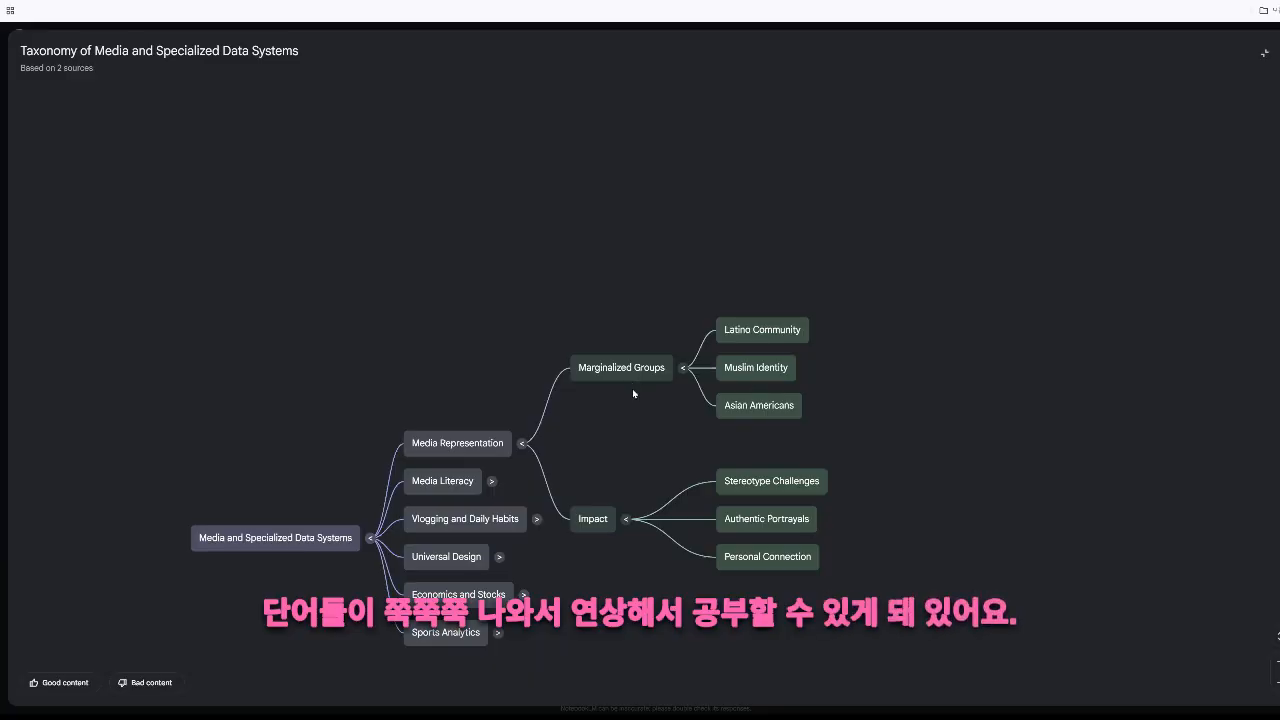
Expand the Media Literacy branch with its Definition and Critical Skills subtopics, and close the mind map.
scroll(632, 390, down, 3)
scroll(628, 400, up, 3)
drag(616, 445, 641, 317)
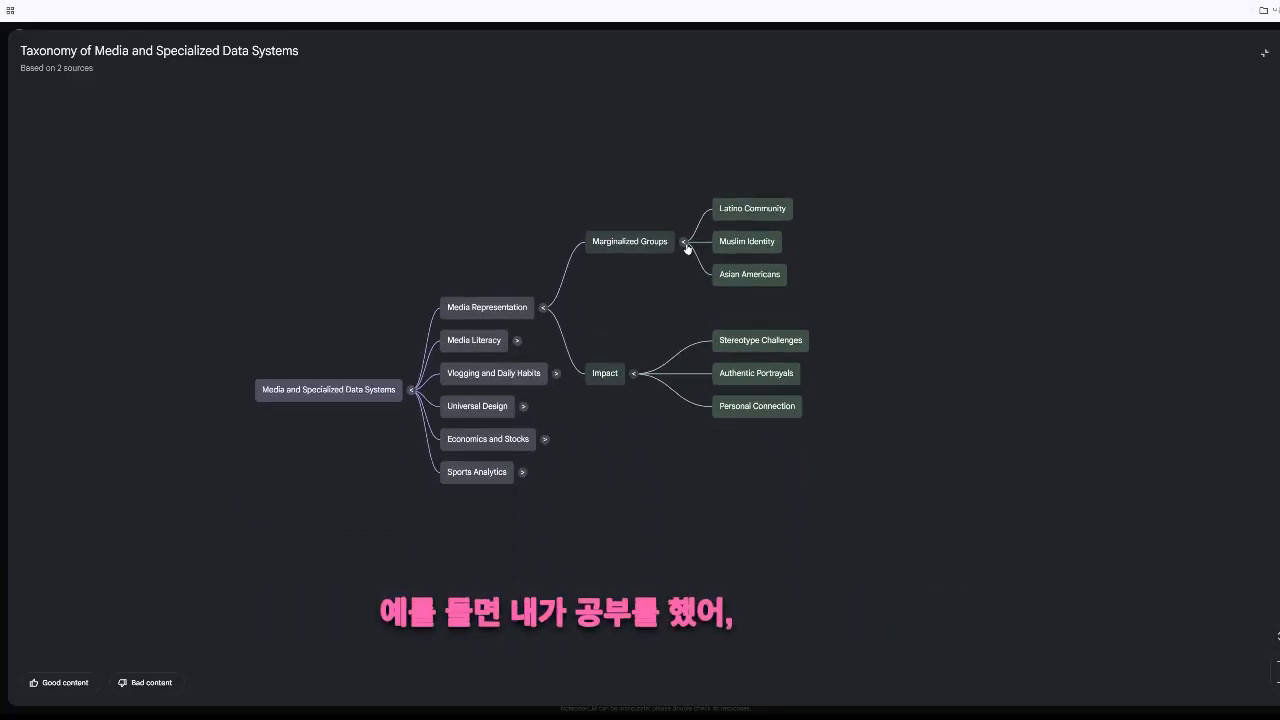
click(519, 342)
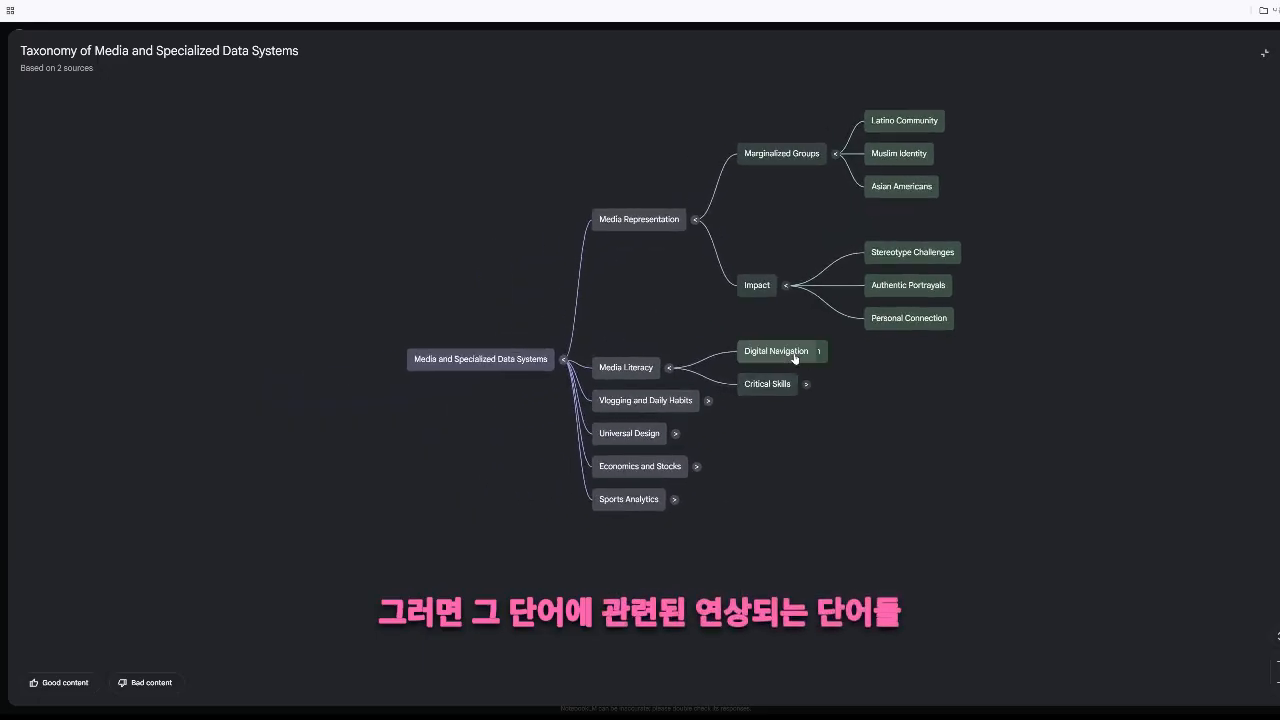
click(675, 404)
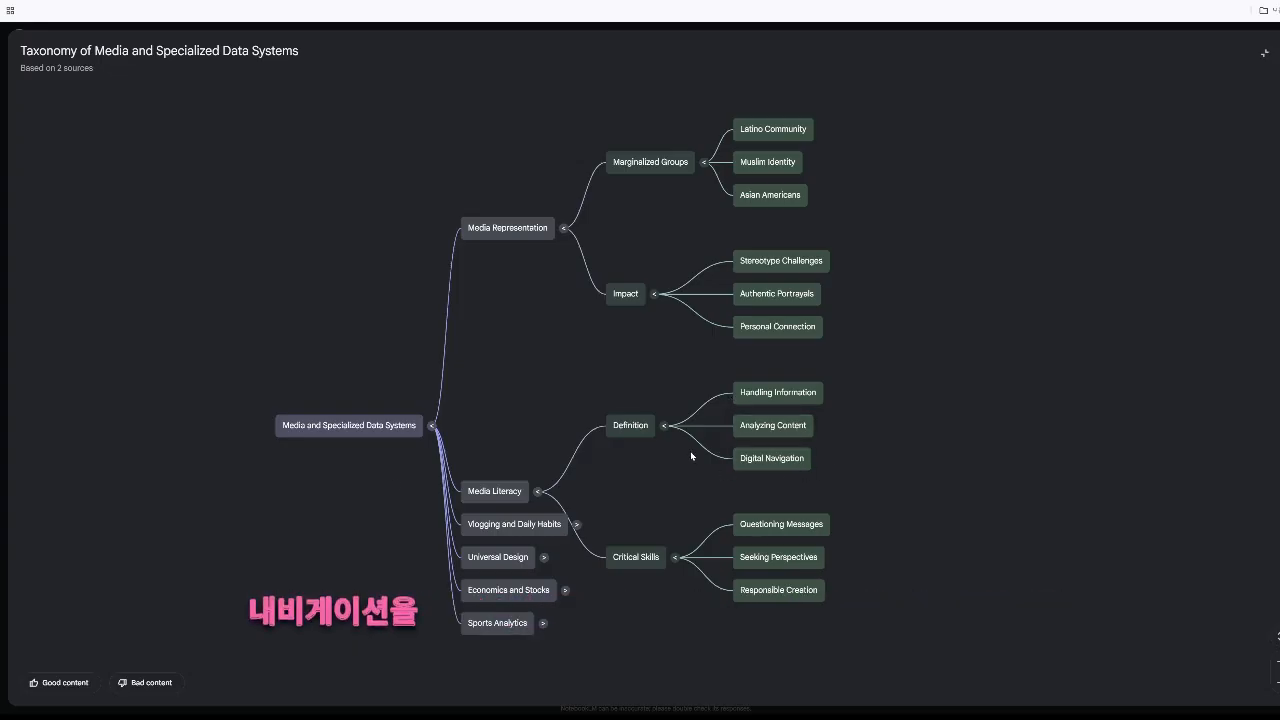
click(1264, 52)
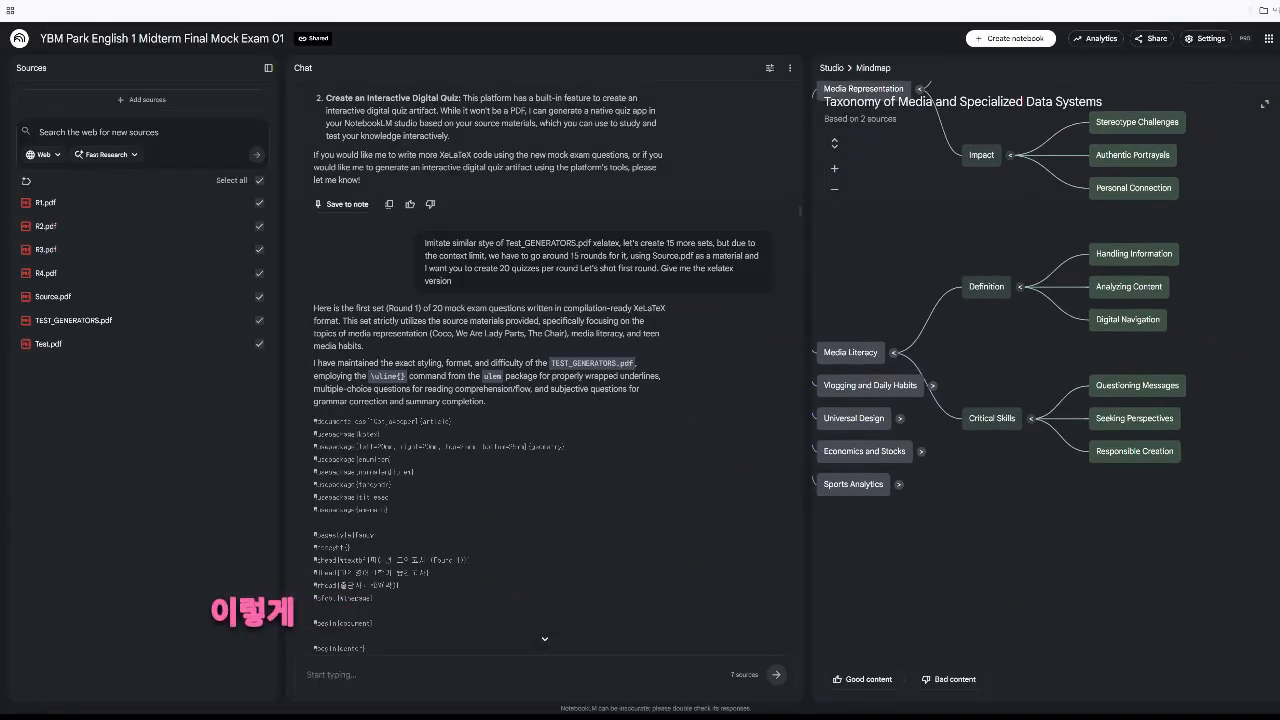
click(1276, 68)
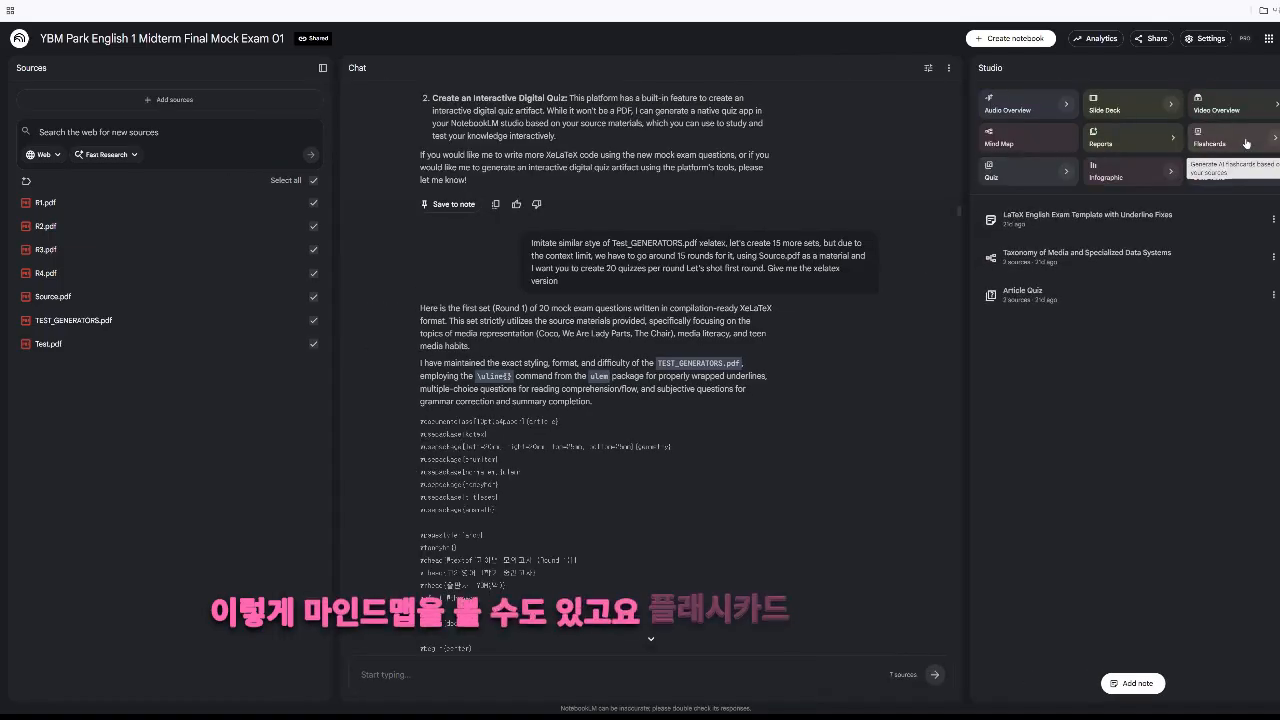
Generate flashcards from all selected sources.
click(1240, 140)
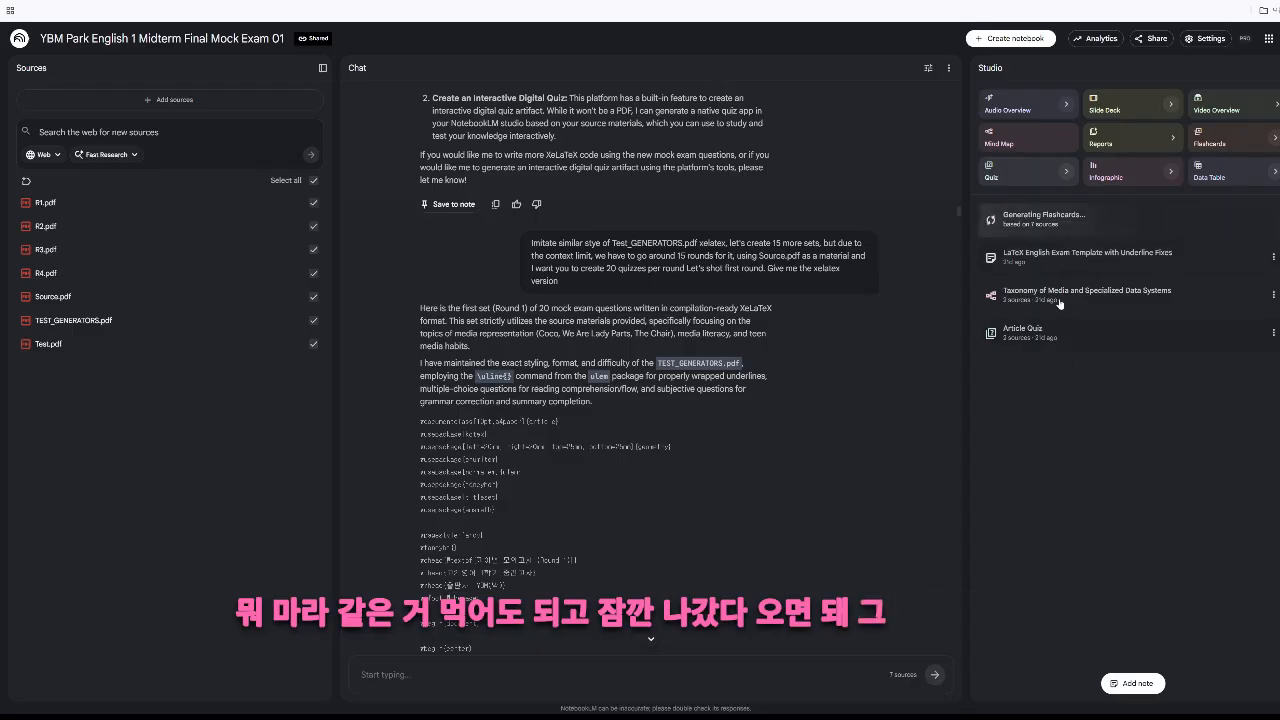
Look through the saved note LaTeX English Exam Template with Underline Fixes down to its end, and close it.
click(1045, 258)
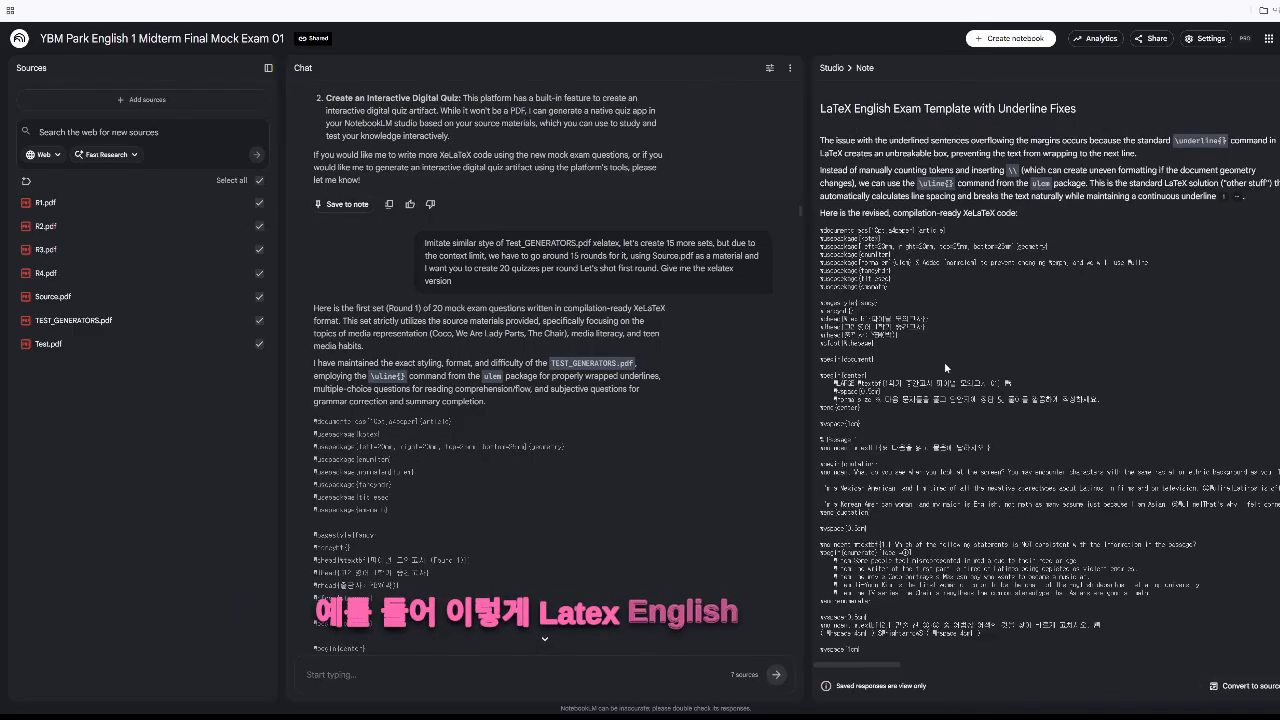
scroll(946, 372, down, 10)
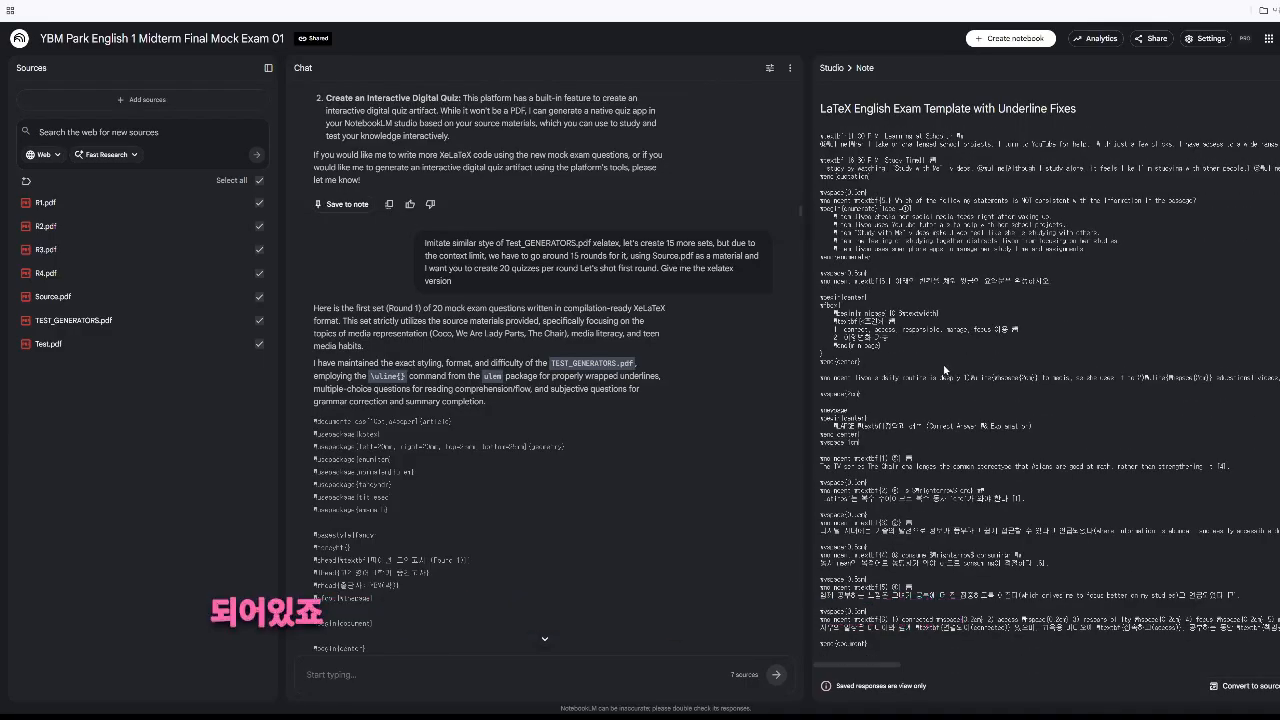
scroll(946, 370, up, 15)
click(1277, 68)
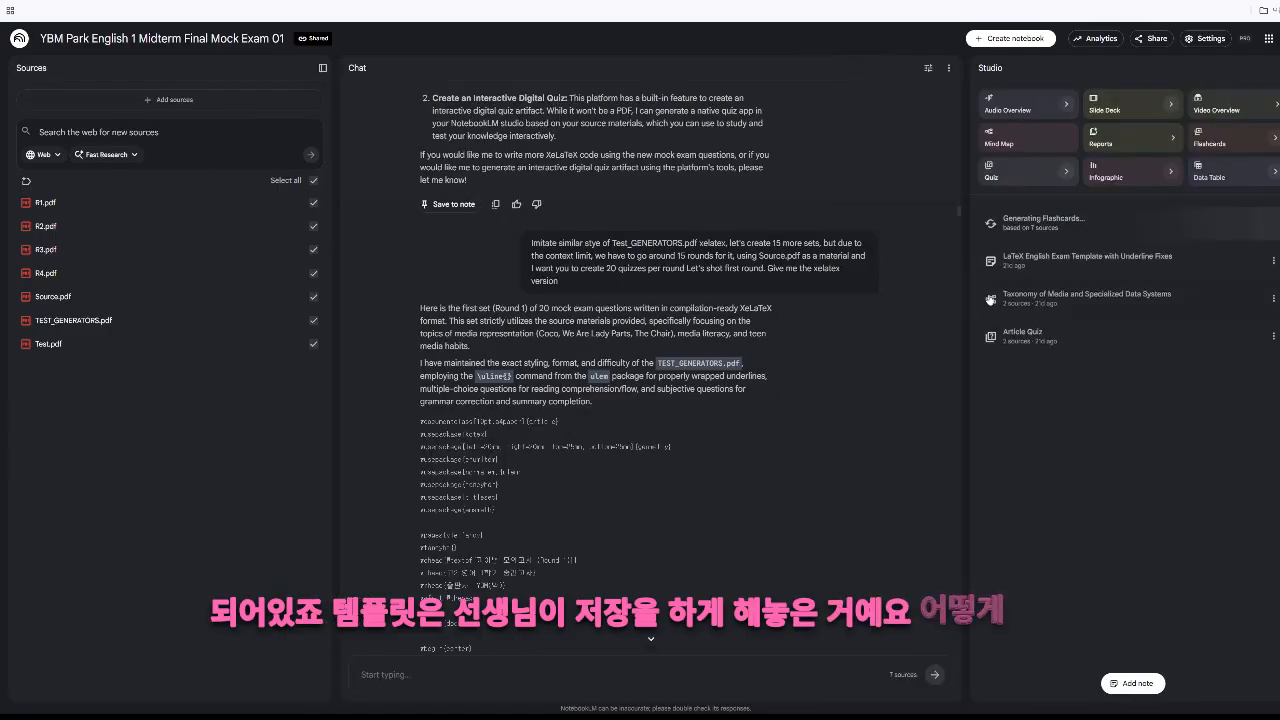
Create a new note and paste the LaTeX code around Passage 2 from the chat reply into it.
scroll(588, 396, down, 10)
scroll(588, 396, down, 3)
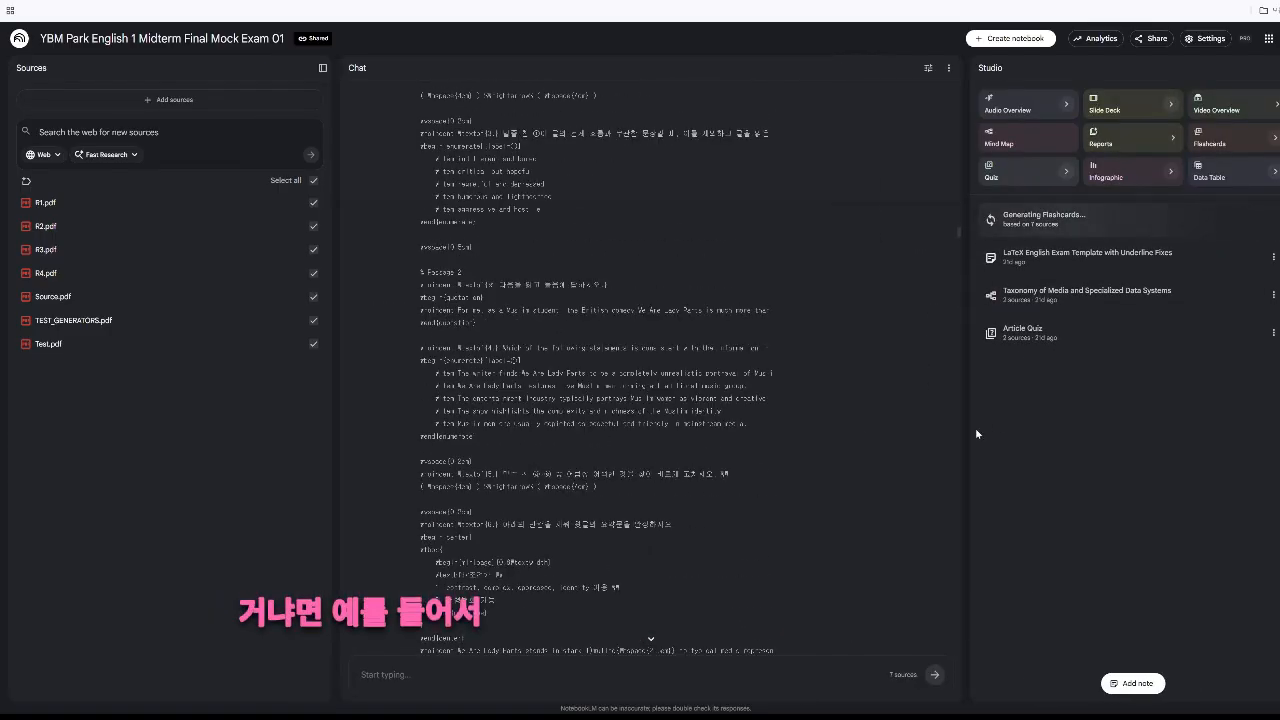
click(1138, 686)
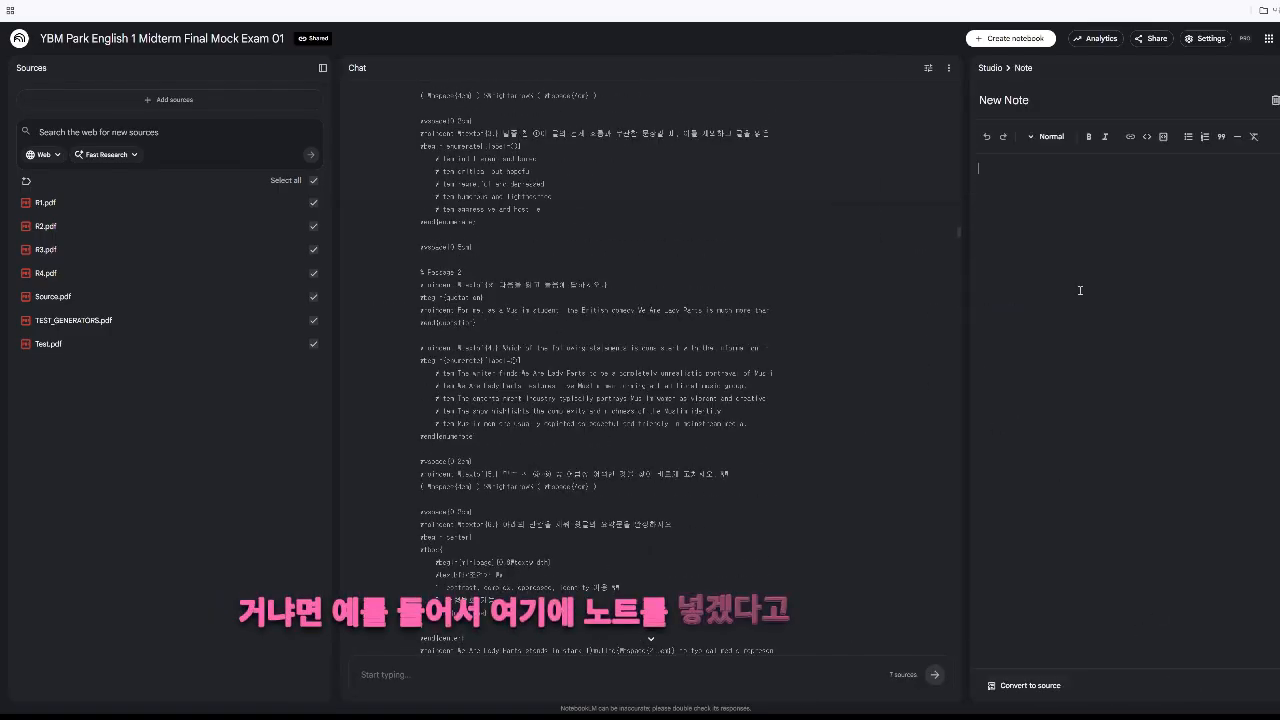
drag(316, 209, 490, 486)
click(913, 234)
key(ctrl+v)
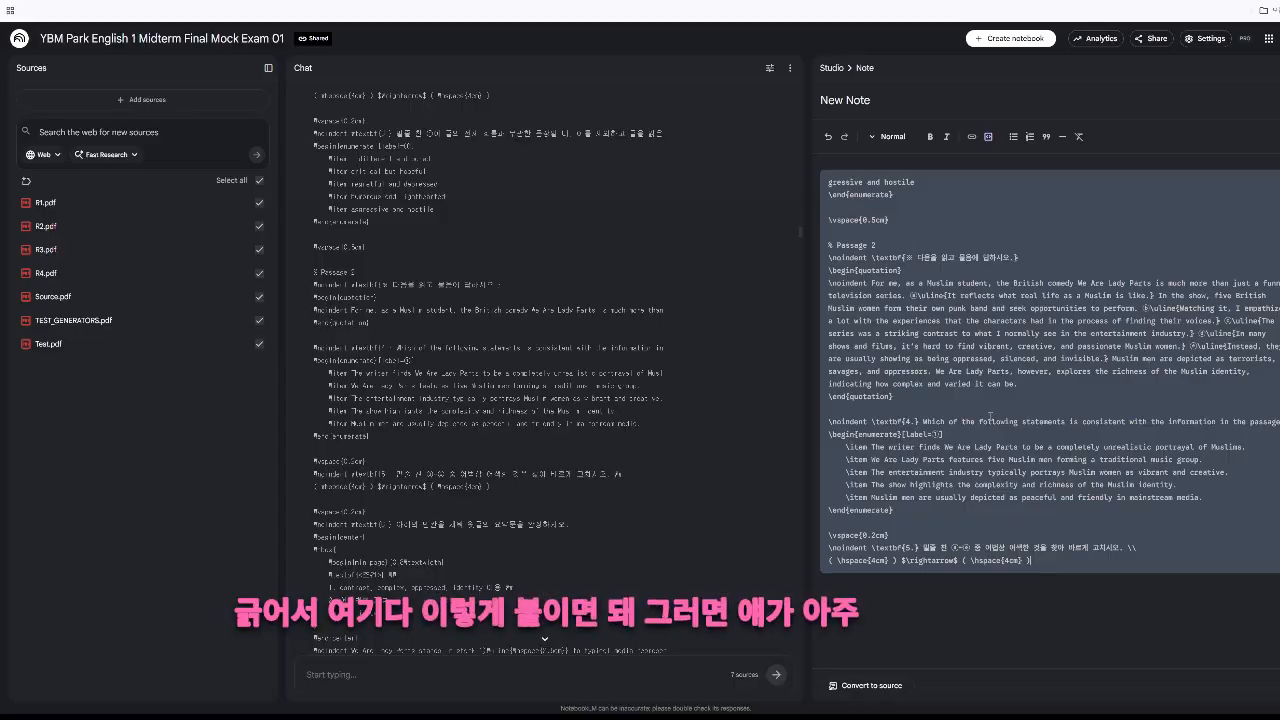
Replace the pasted code in the note with a line of random Korean consonants, and clear that line.
key(ctrl+a)
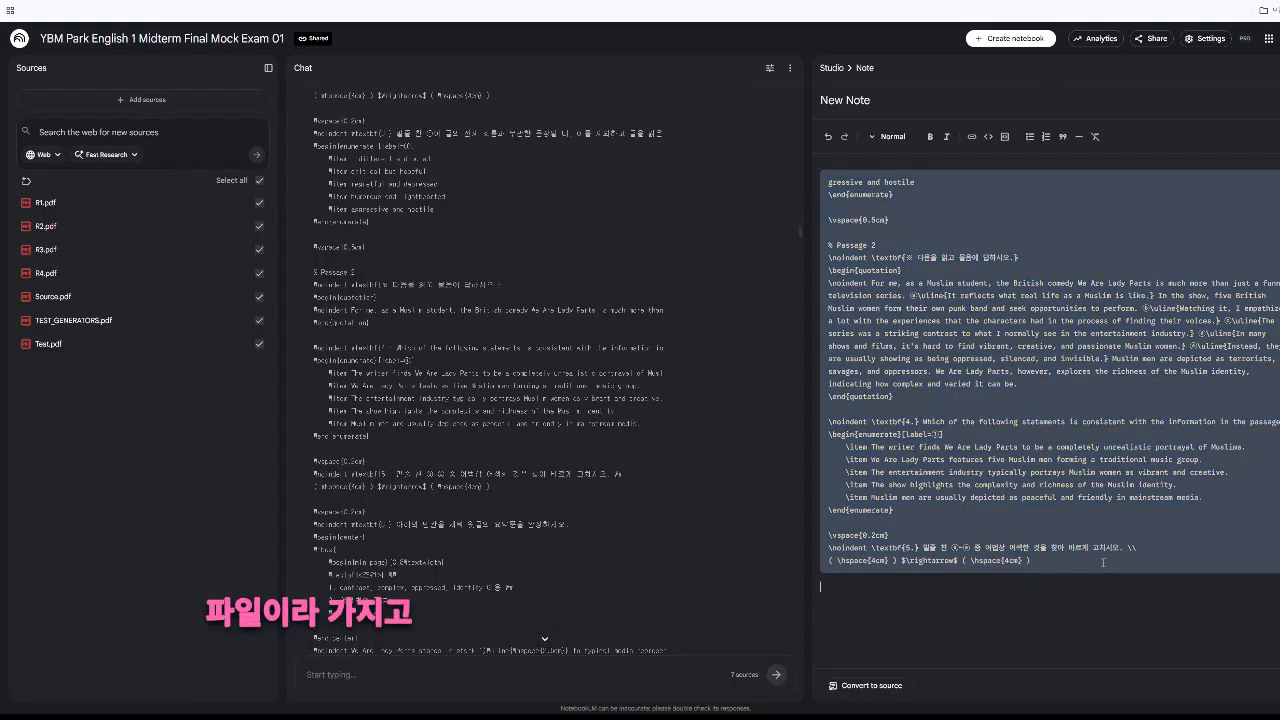
key(BackSpace)
text(ㄷㄱㅐㅈㄷㄱㅈㄷㄱㅈㄷㅇㄱㄷㅈㅇㄱ)
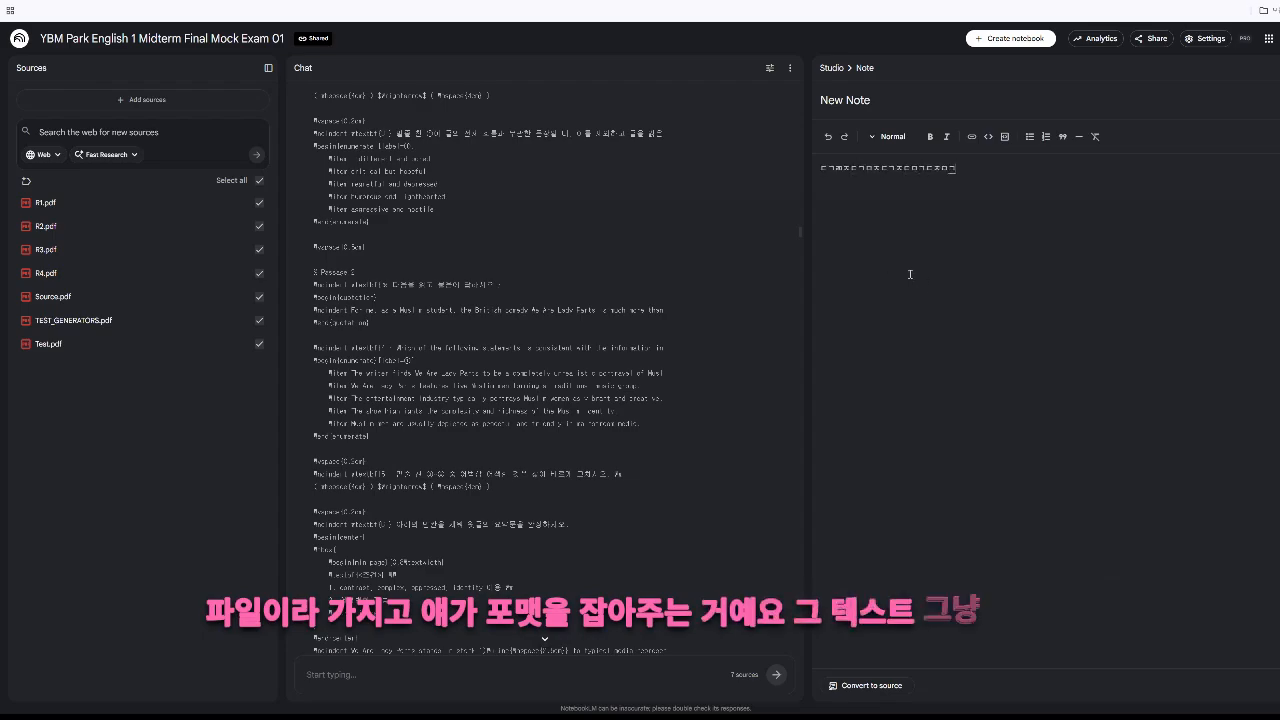
key(ctrl+a)
key(BackSpace)
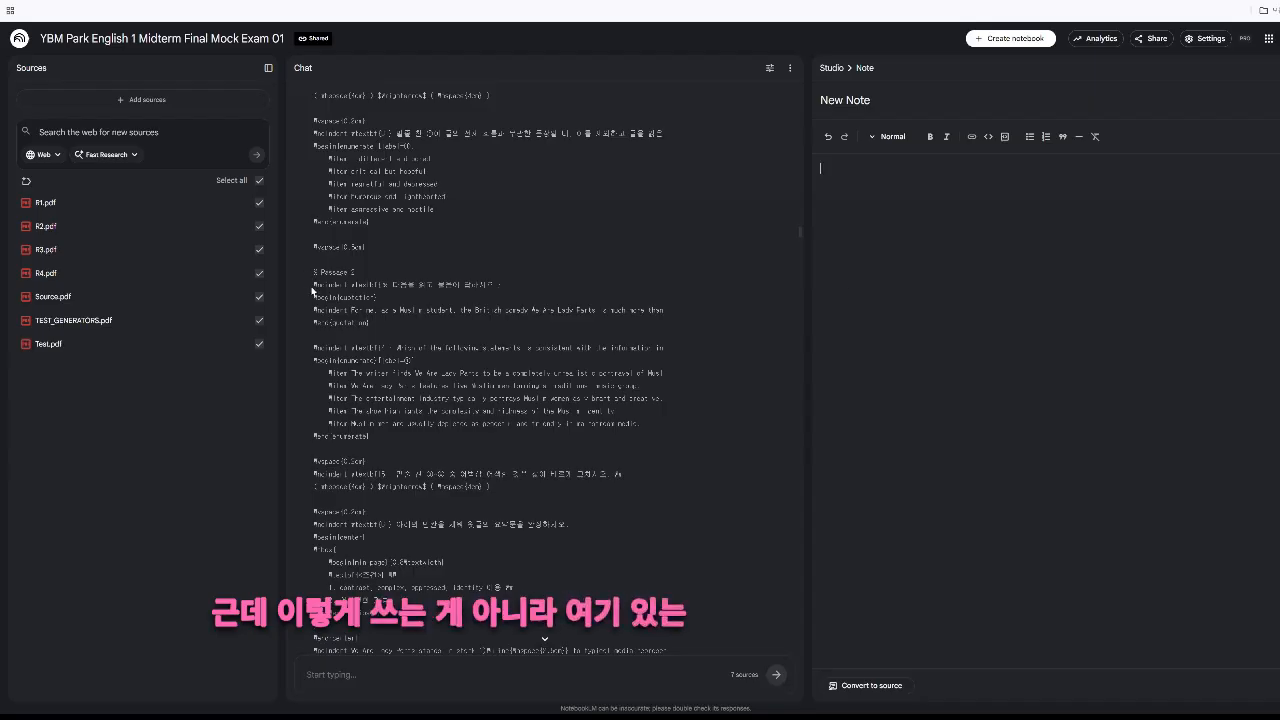
Copy the Passage 2 quotation and question 4 code from the chat reply into the empty note.
drag(315, 286, 434, 436)
key(ctrl+c)
click(1006, 337)
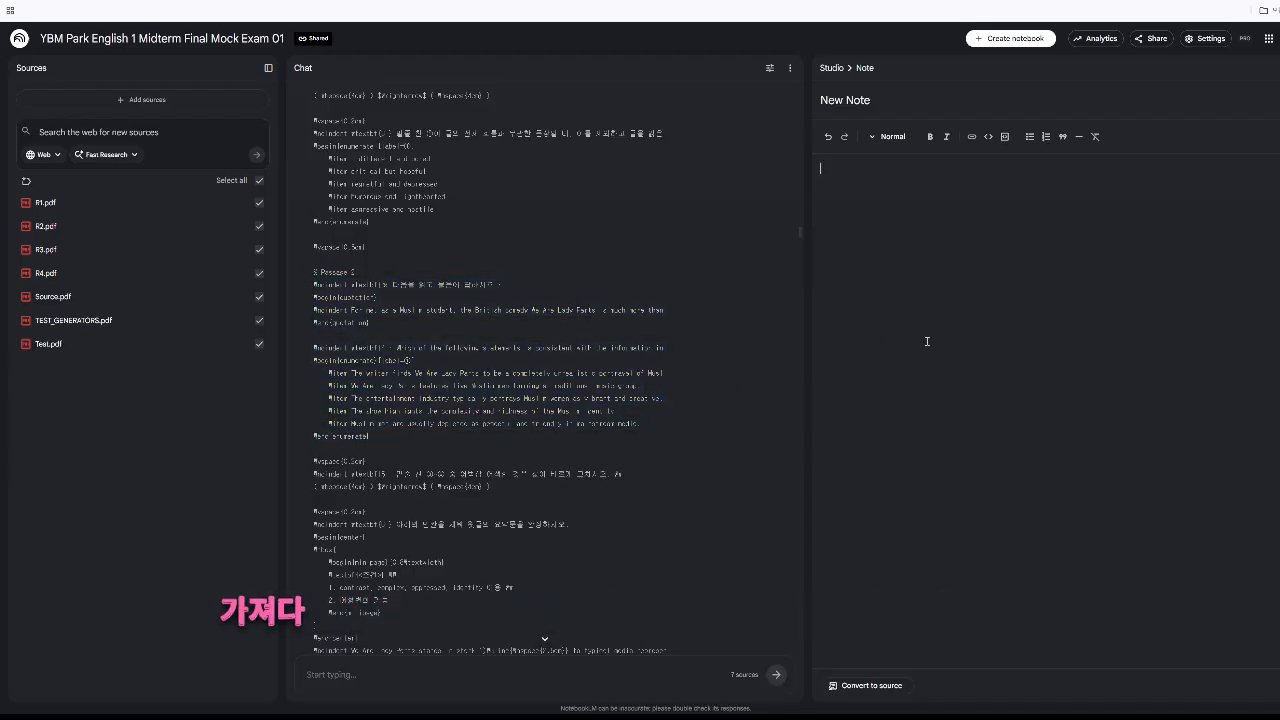
key(ctrl+v)
Delete the leading backslash from the pasted code's first line, and clear the whole note.
triple_click(854, 184)
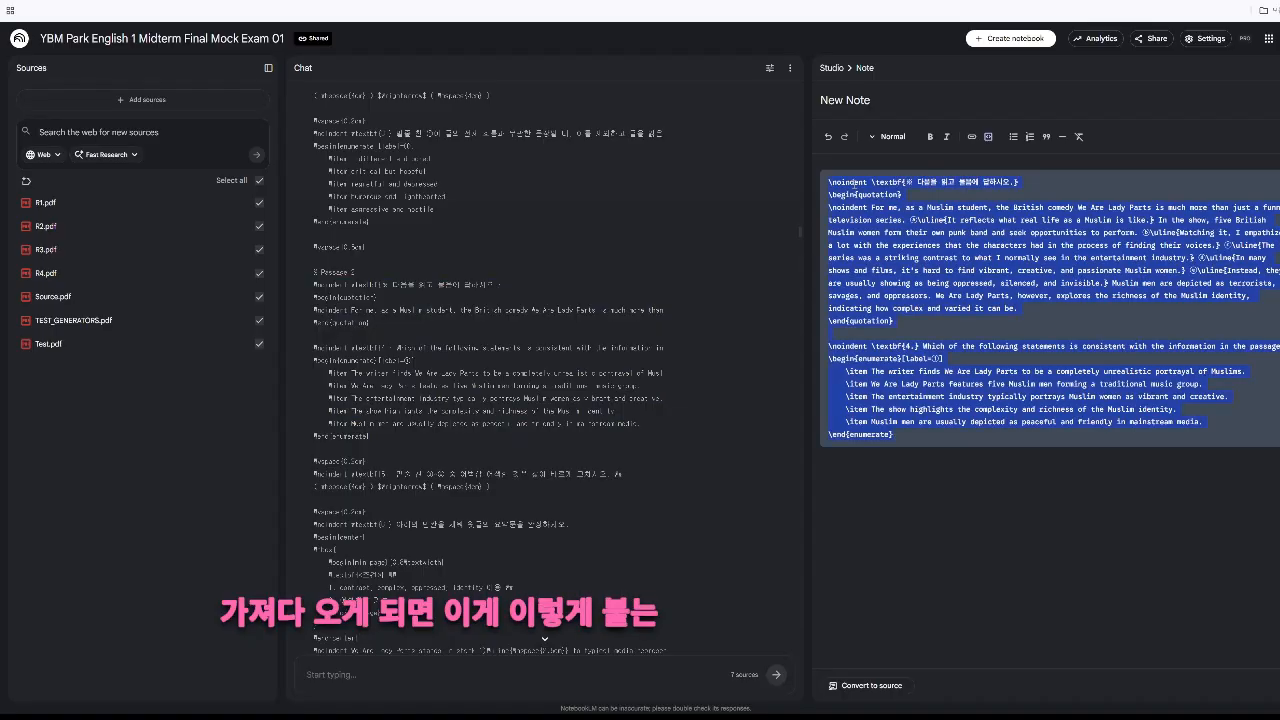
double_click(853, 184)
click(849, 183)
key(BackSpace)
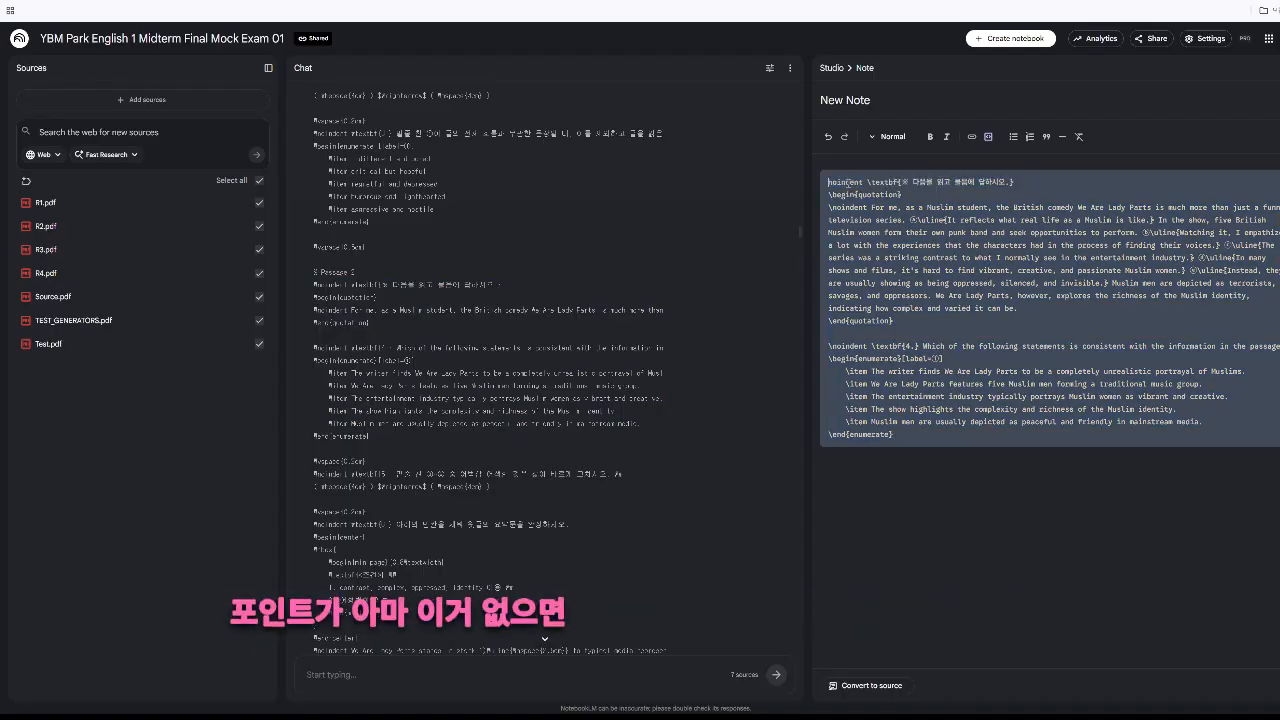
key(ctrl+a)
key(BackSpace)
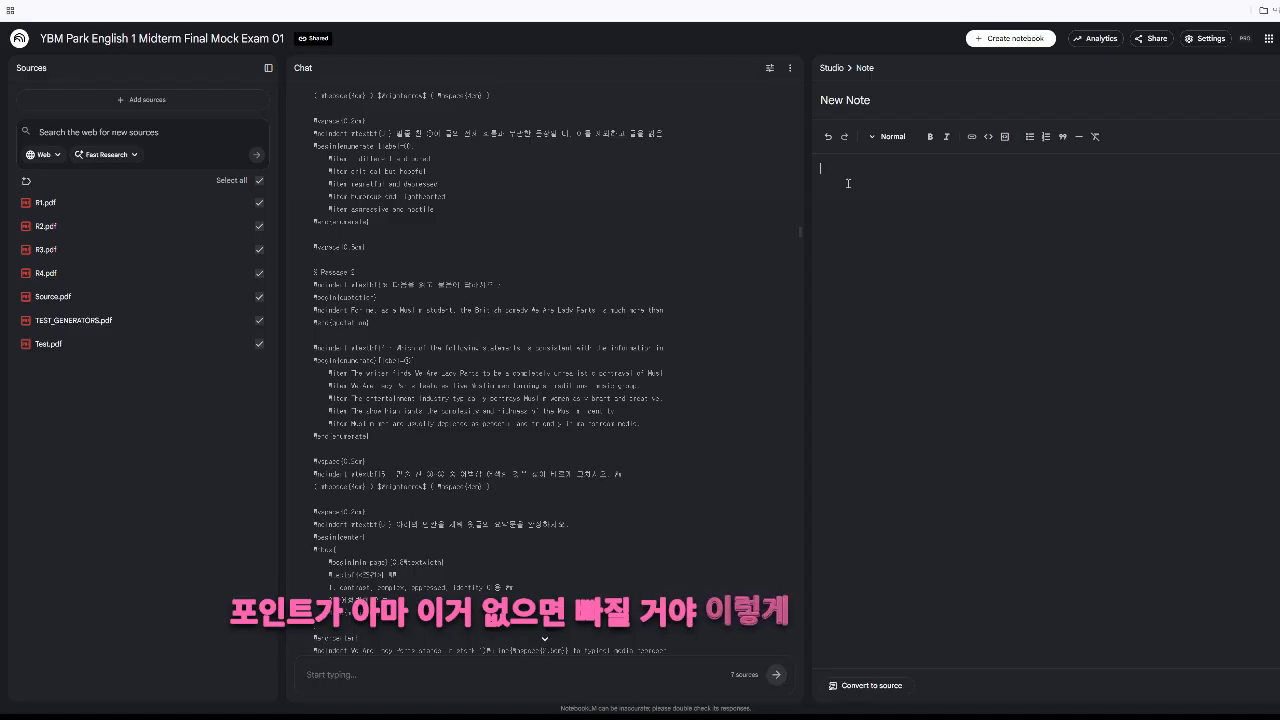
Start a code block with triple backticks in the note and enter Phython followed by a backslash and random letters.
text(```)
key(Return)
key(BackSpace)
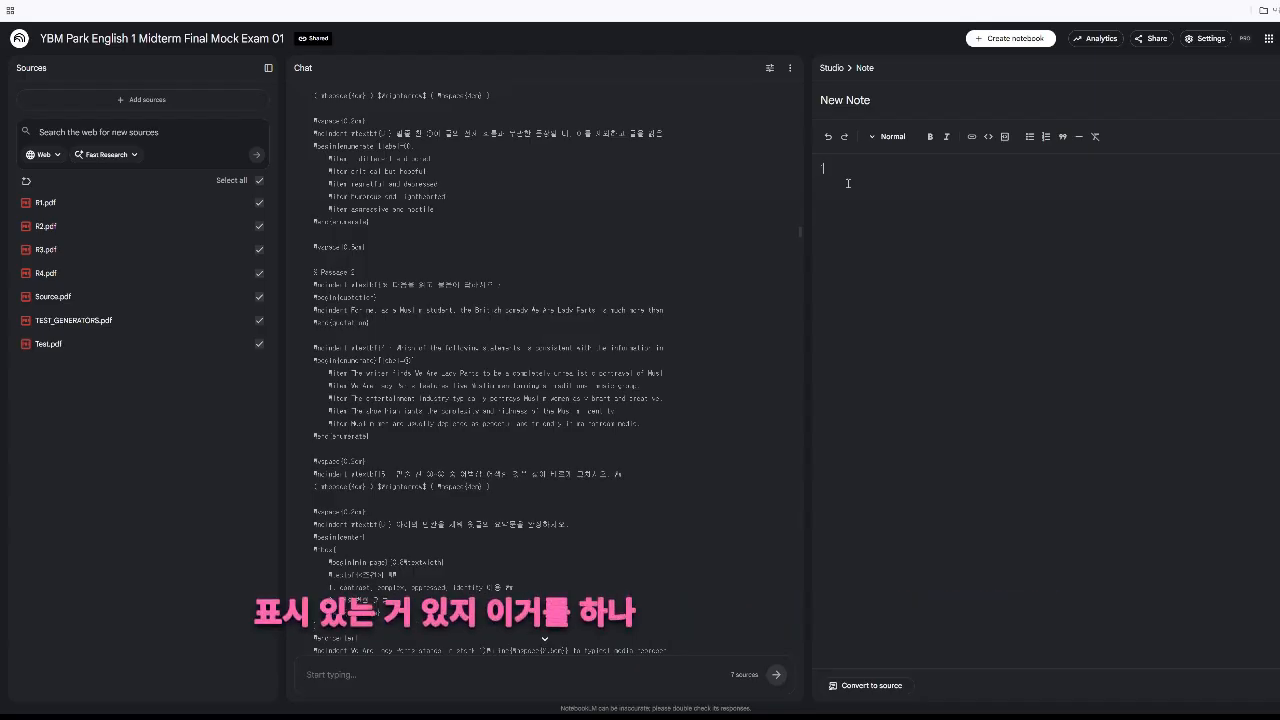
text(`)
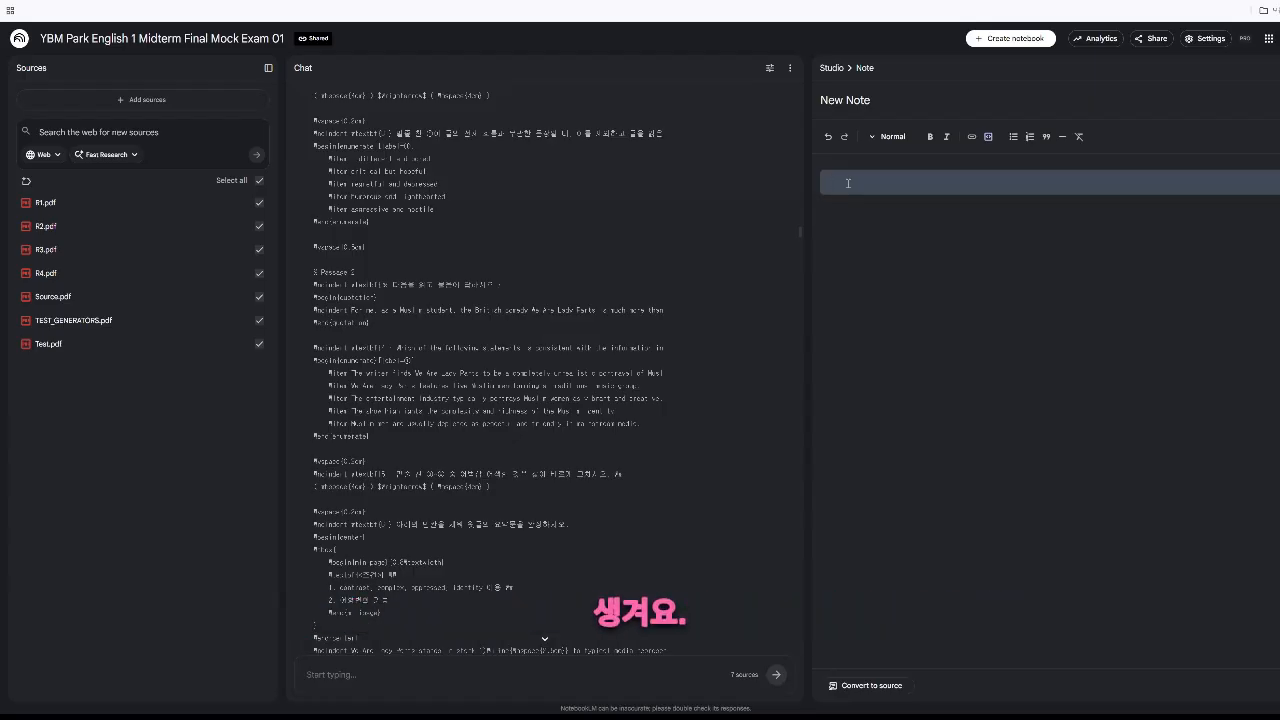
text(Pyt)
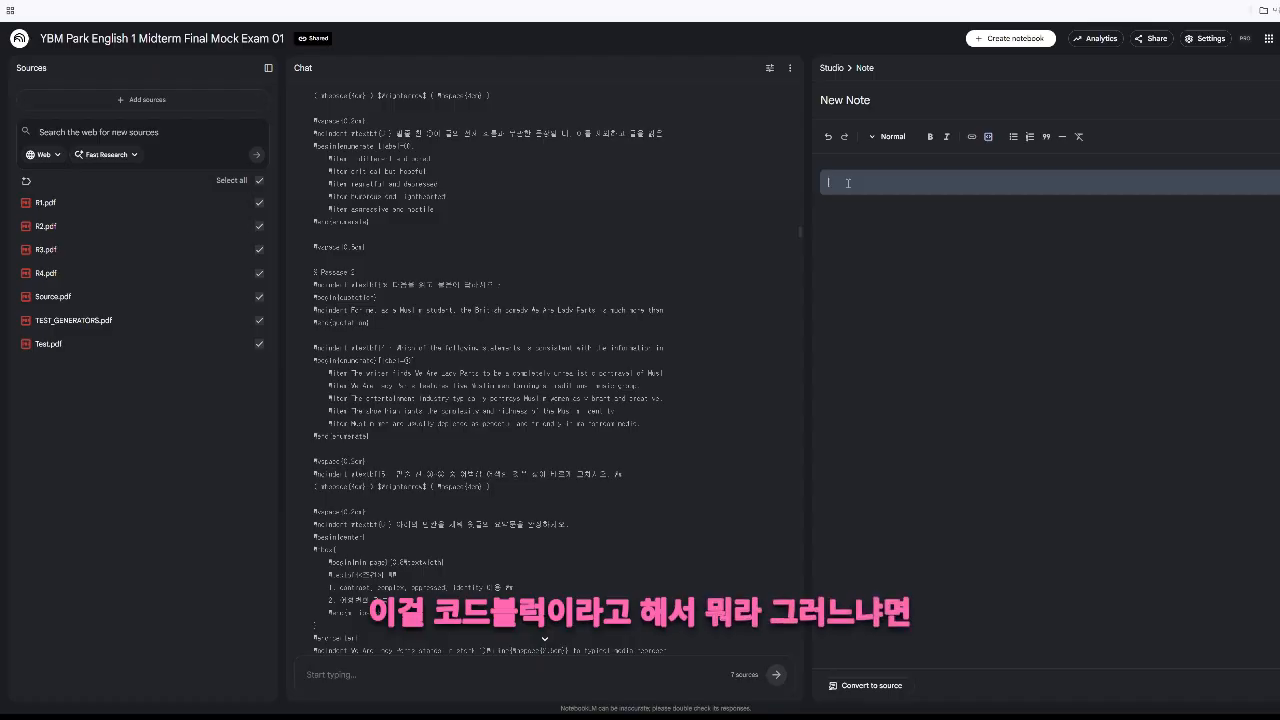
text(hon )
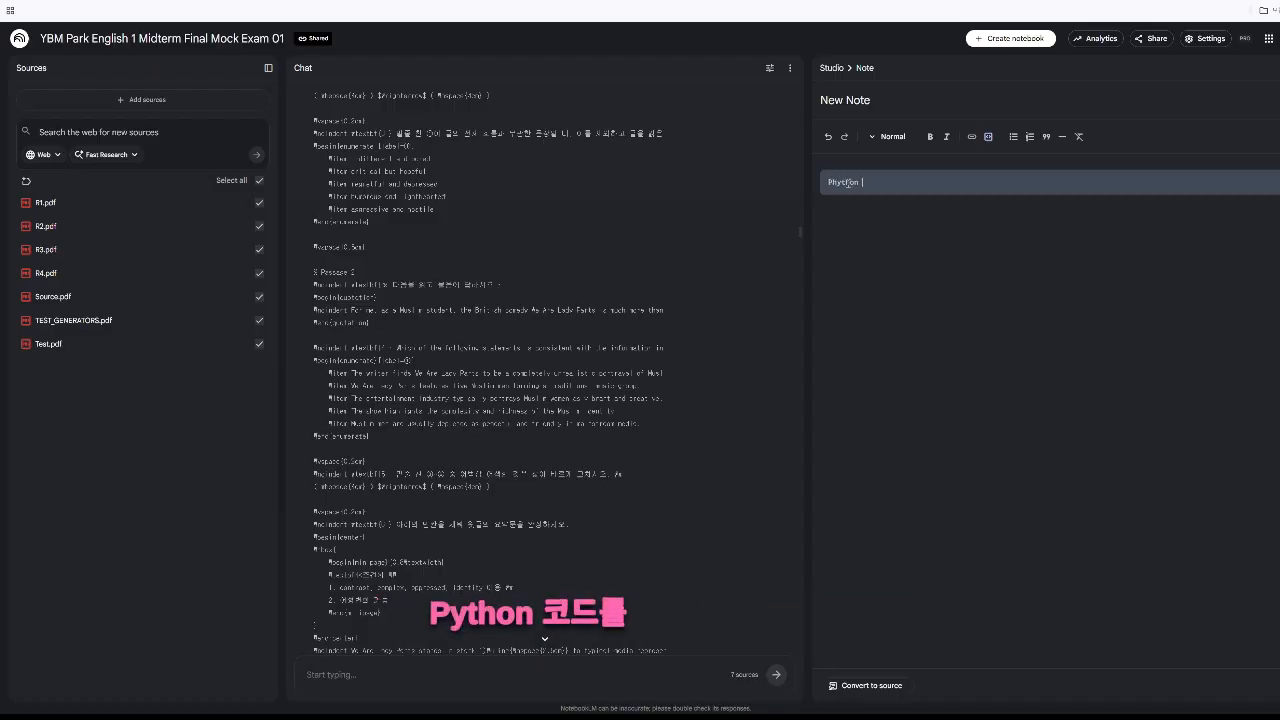
text(\ fd)
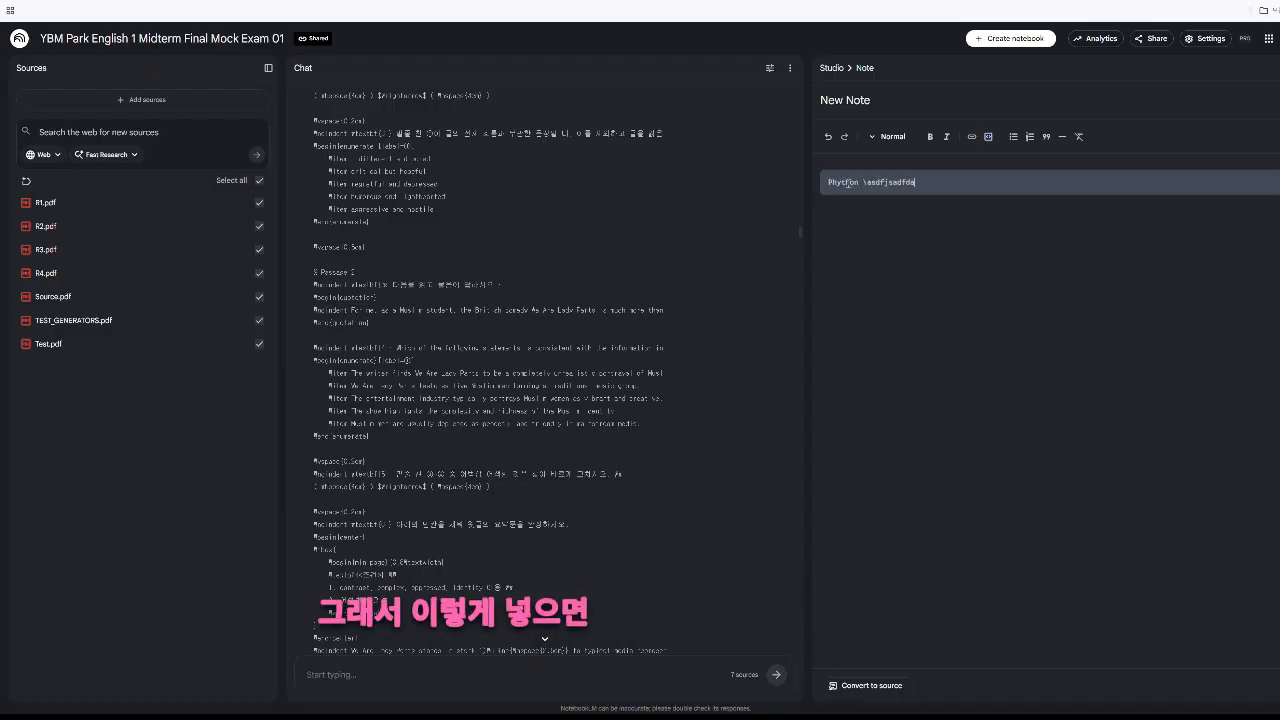
Convert the Phython sample line from a code block back to plain text.
click(988, 137)
click(943, 170)
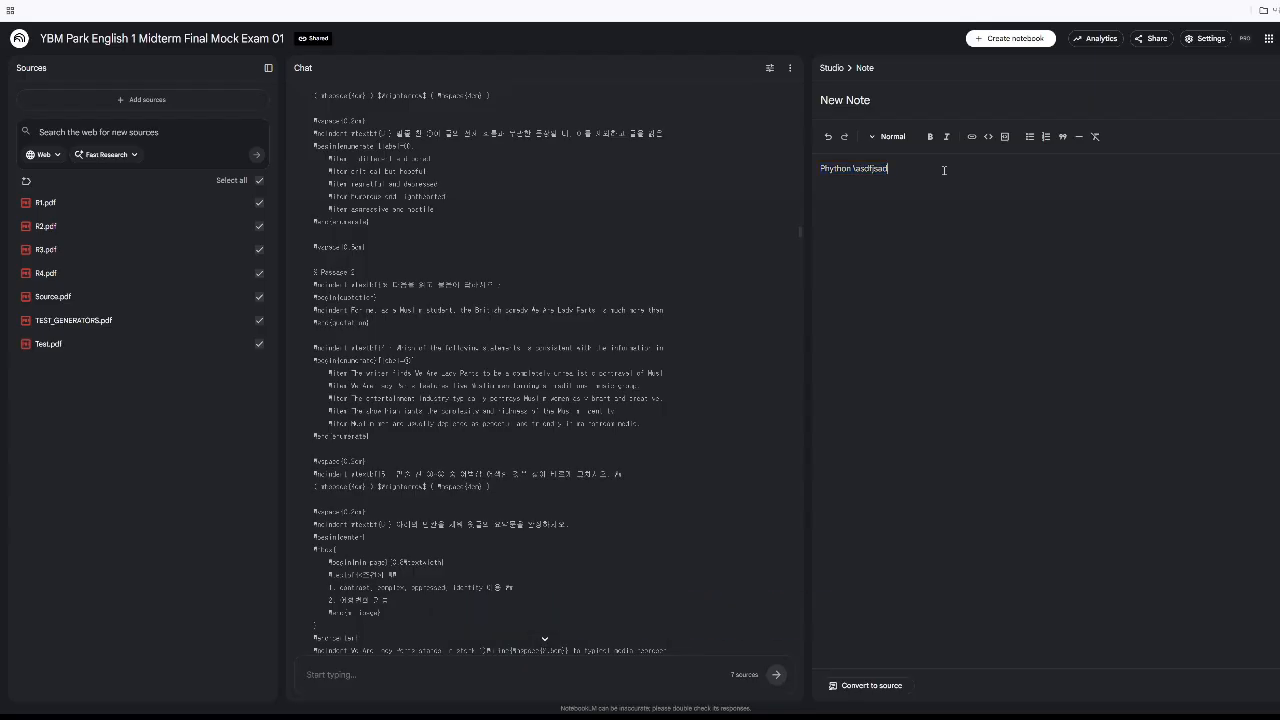
Convert the Phython sample line into a code block, and clear all text and code formatting from the note.
triple_click(962, 163)
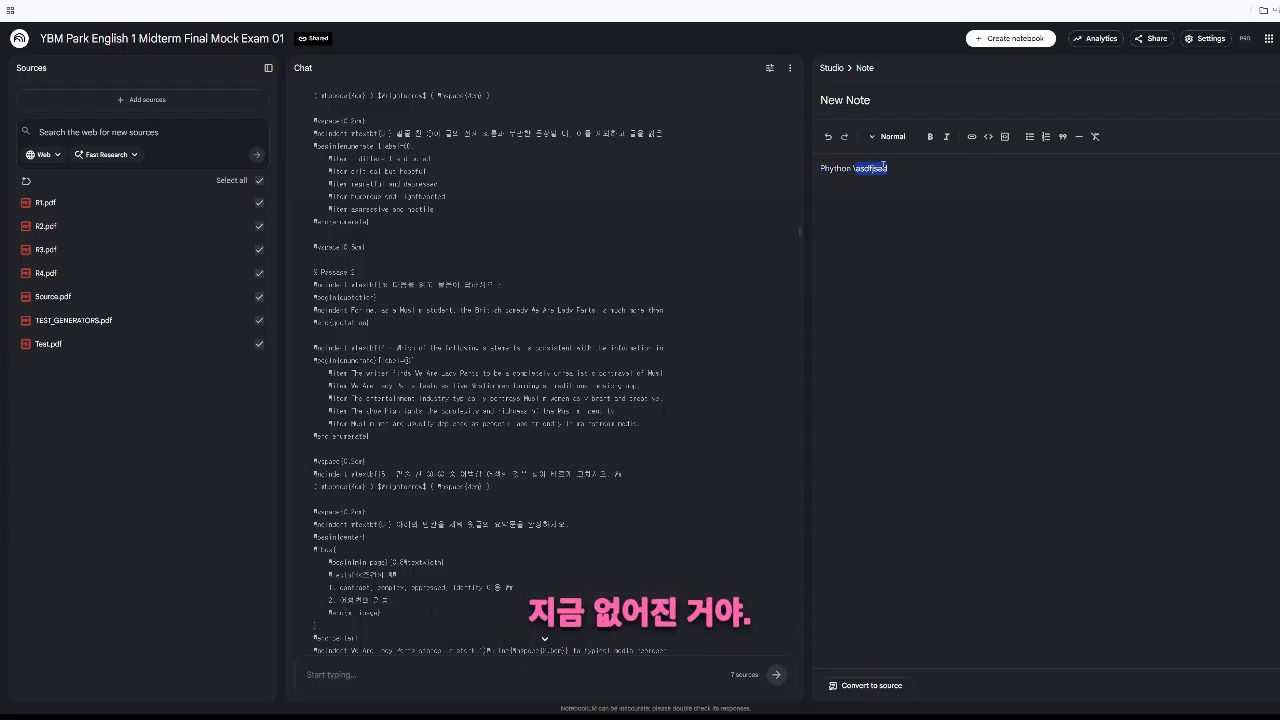
click(1004, 136)
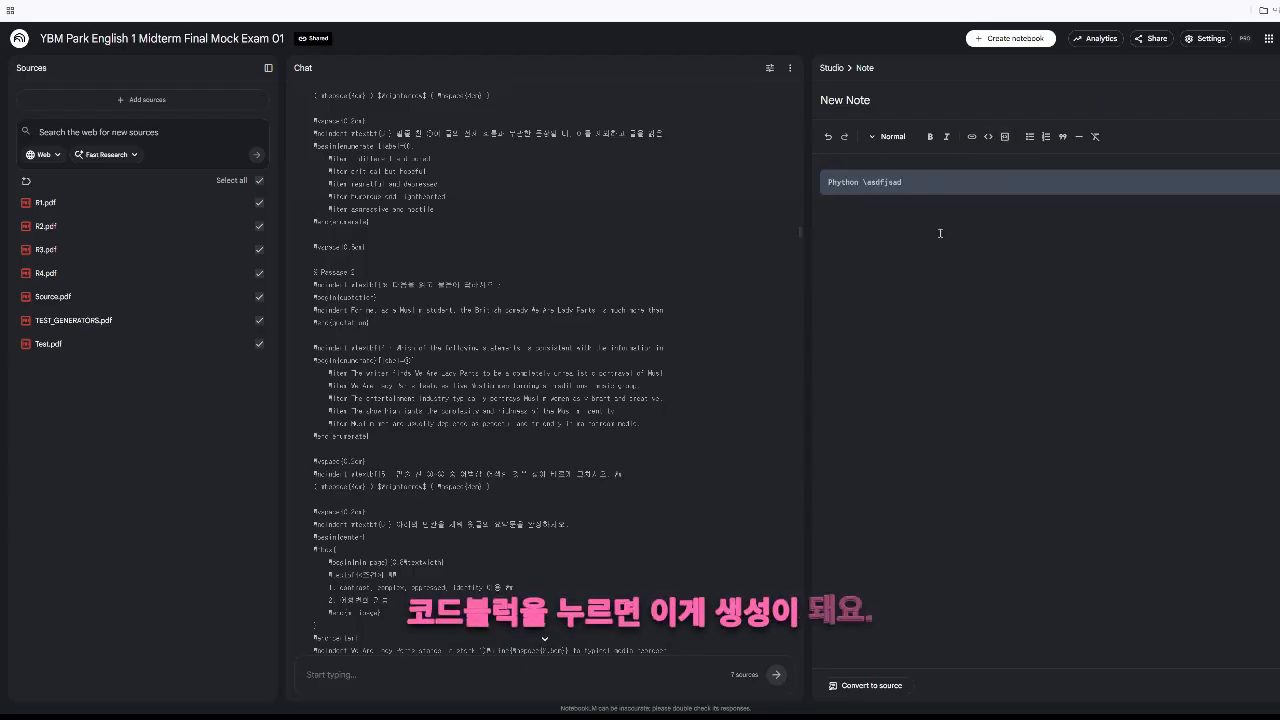
click(922, 212)
drag(906, 184, 810, 174)
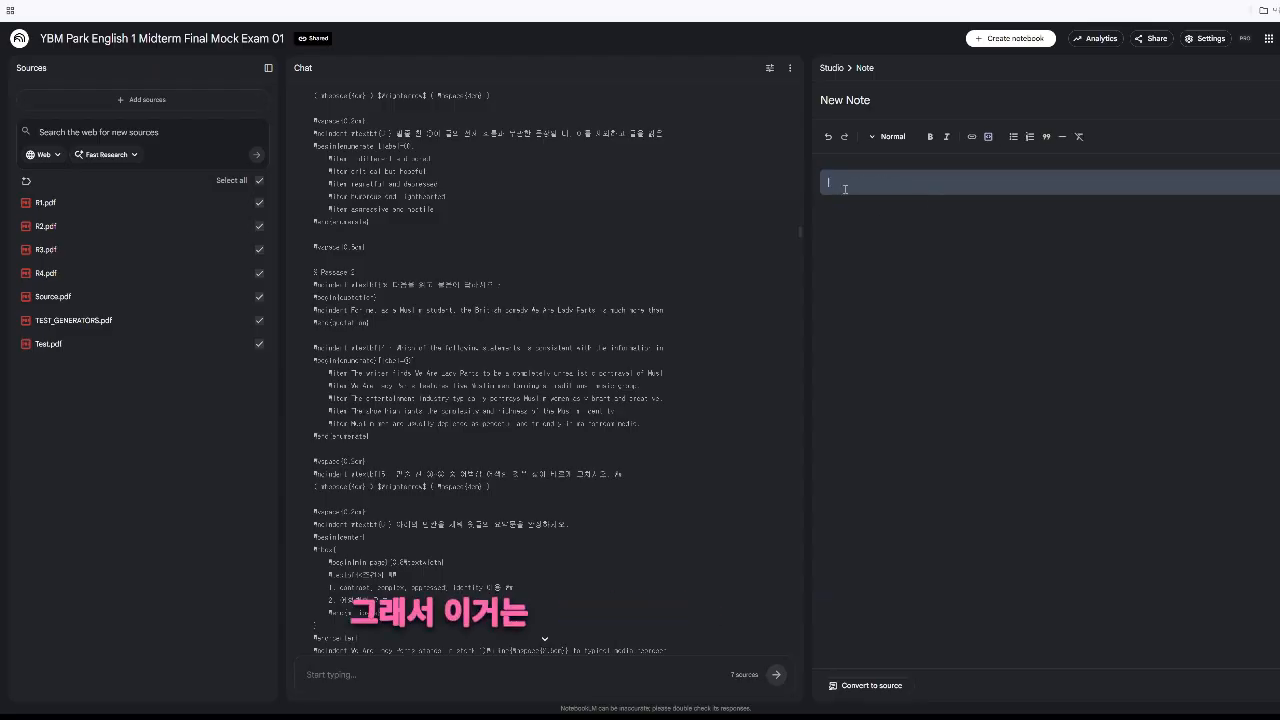
key(BackSpace)
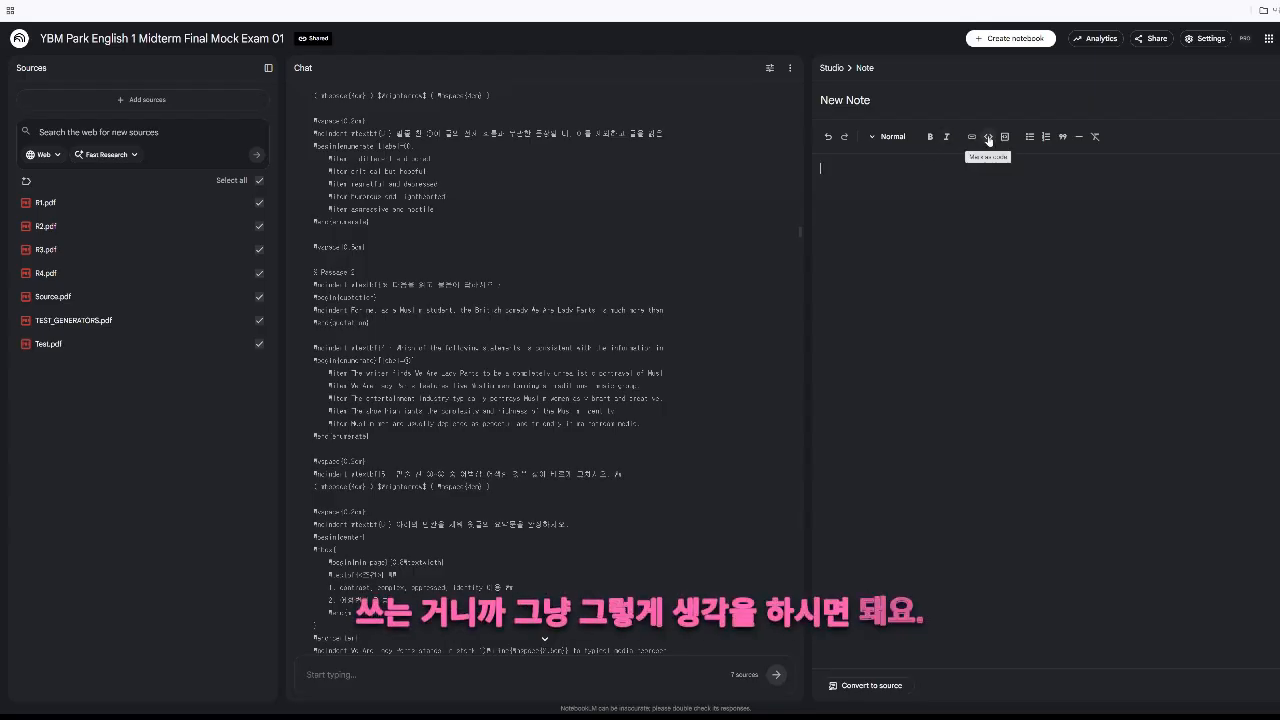
text(dfdasfadsf)
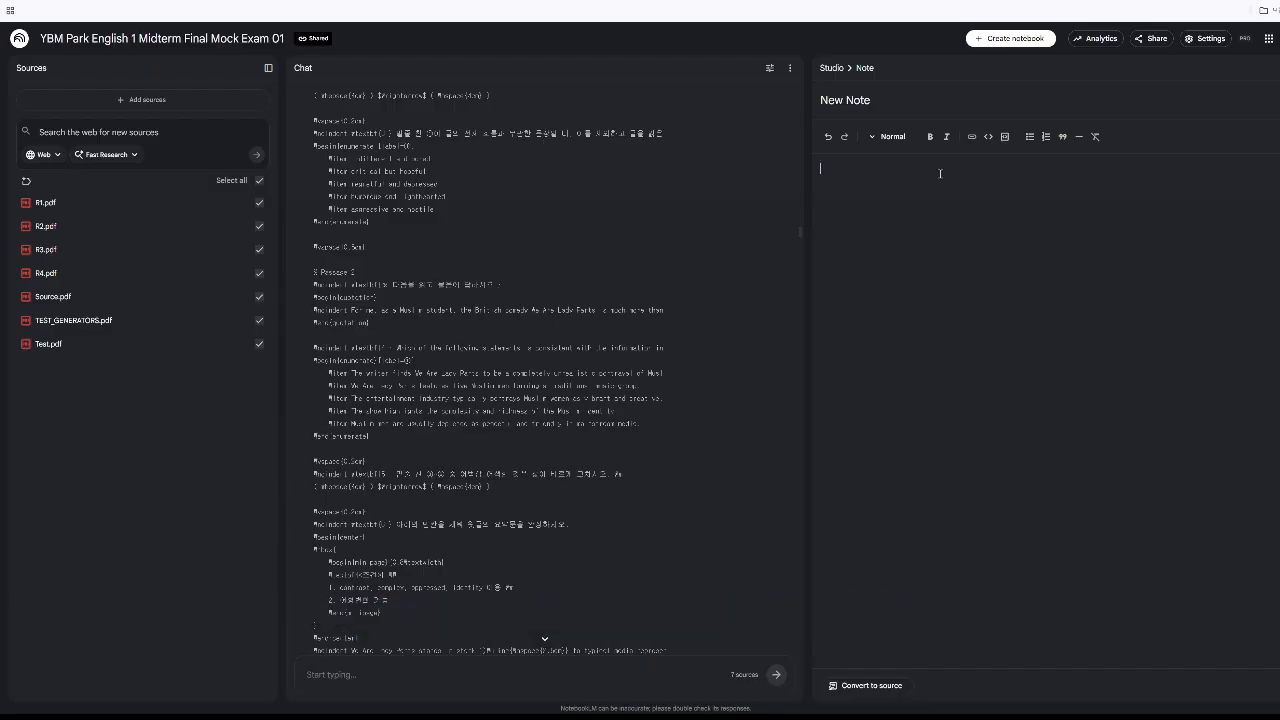
Open the Article Quiz in place of the note and answer the 'media bubble' question with option D.
click(1278, 68)
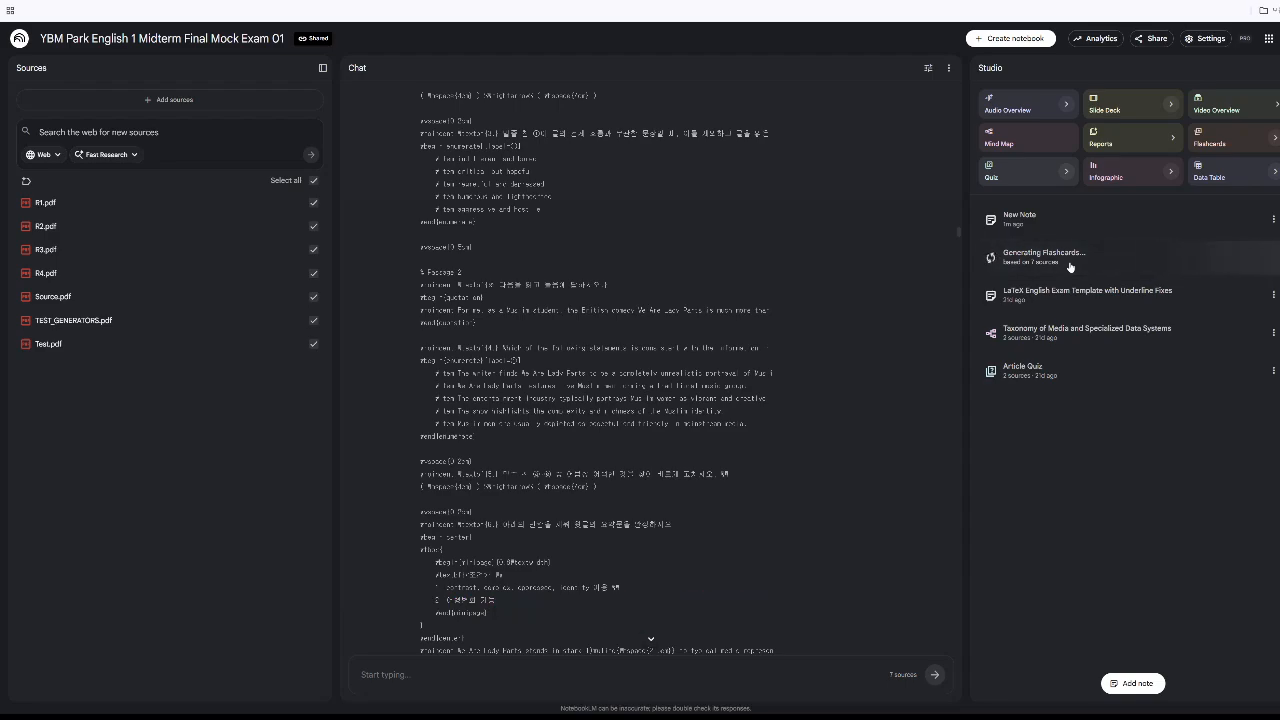
click(1040, 376)
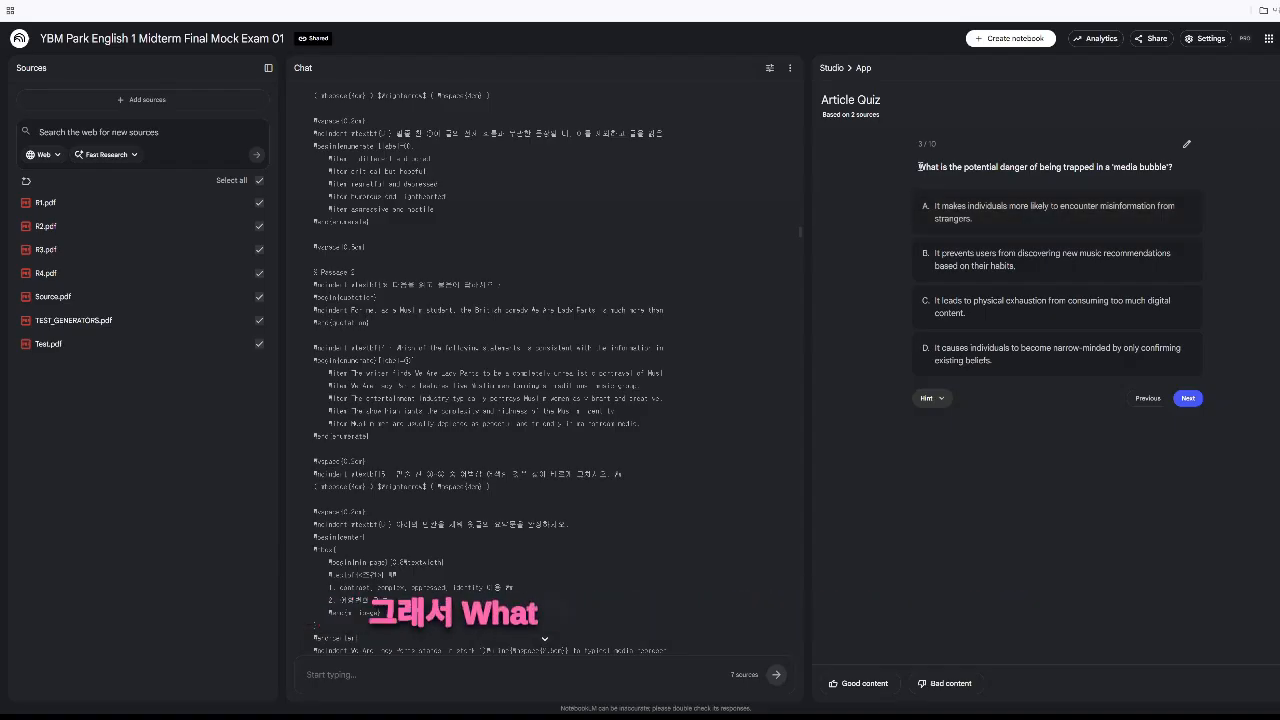
drag(919, 167, 1160, 168)
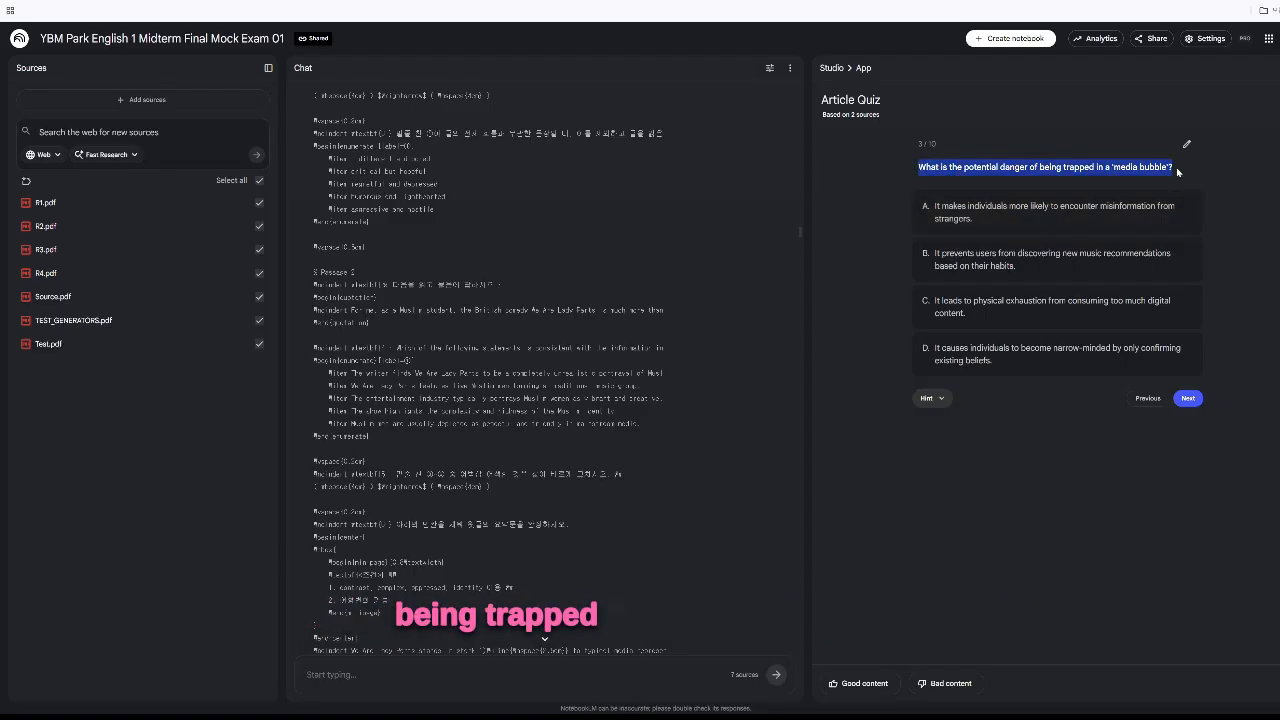
click(1171, 171)
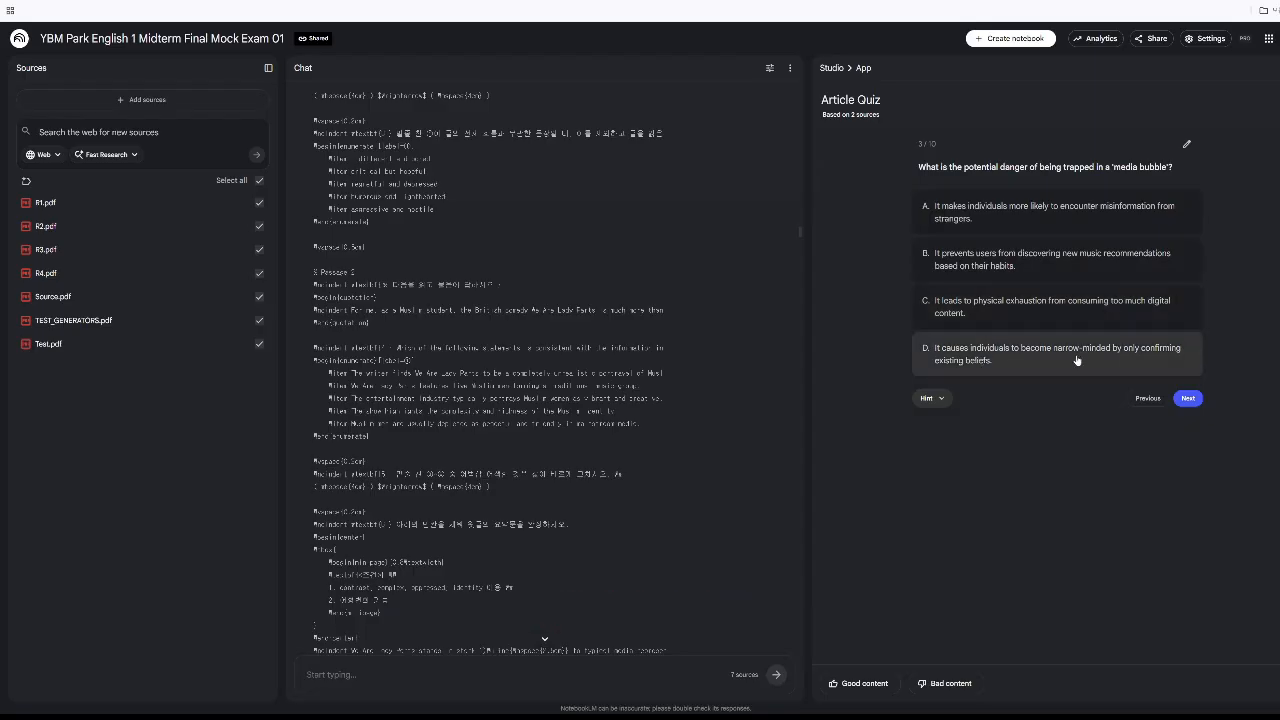
click(1000, 362)
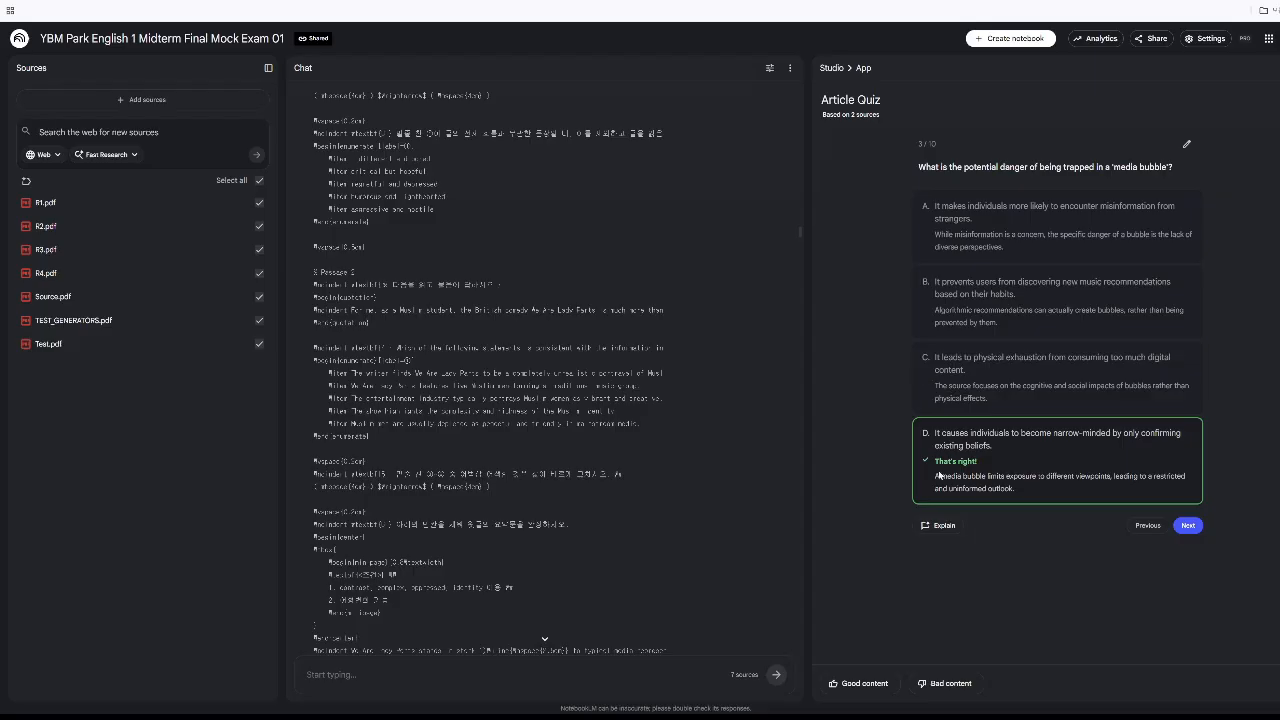
Review the chat through to the key vocabulary list at the end of the latest reply.
scroll(667, 518, down, 10)
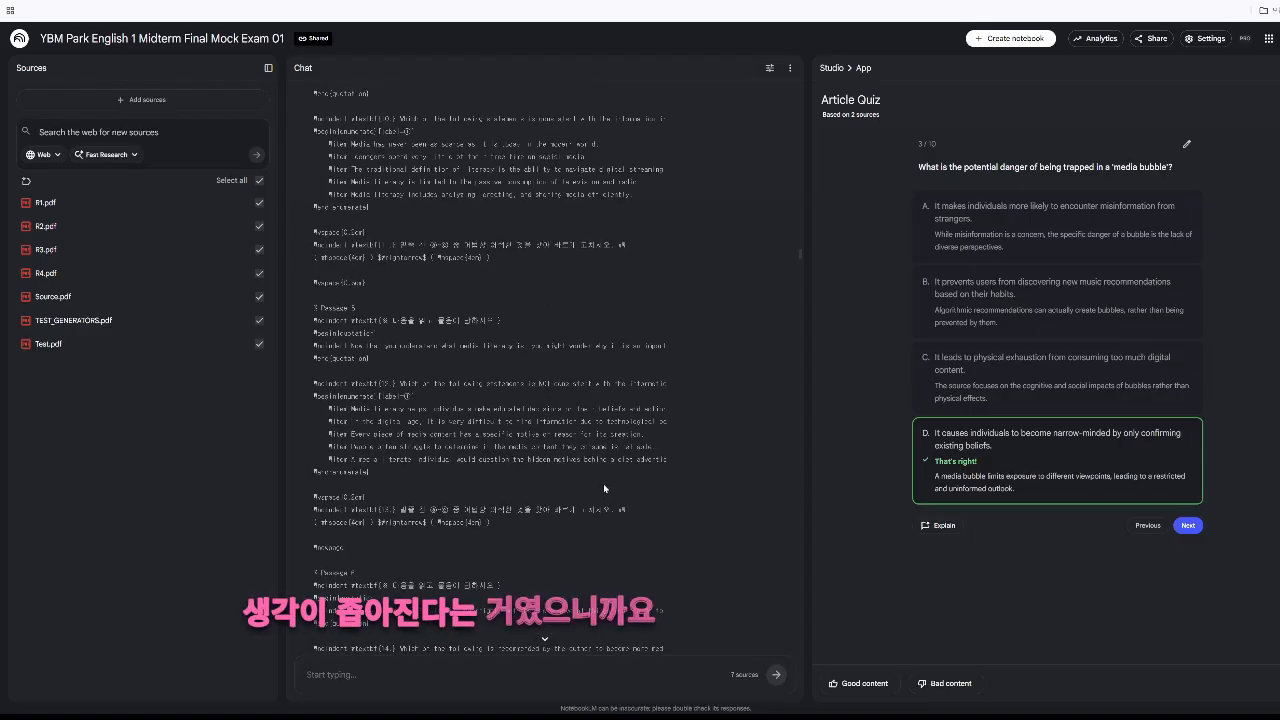
scroll(785, 358, down, 5)
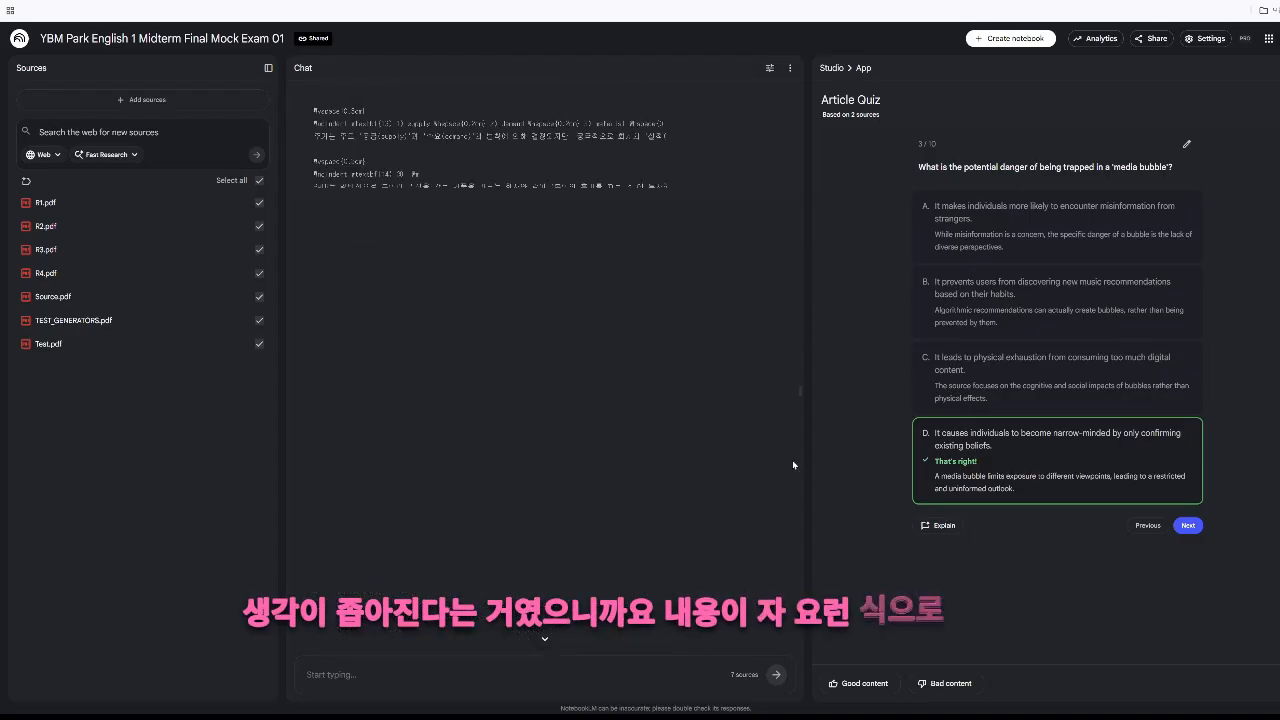
scroll(792, 460, down, 10)
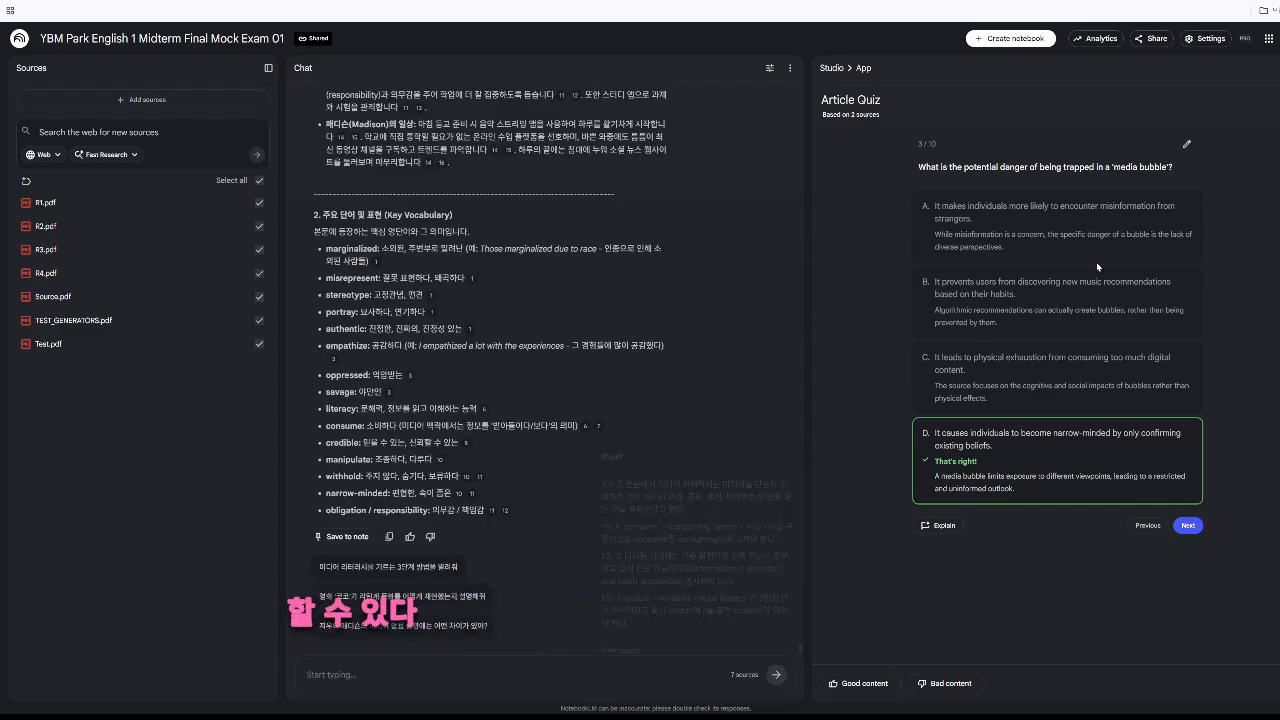